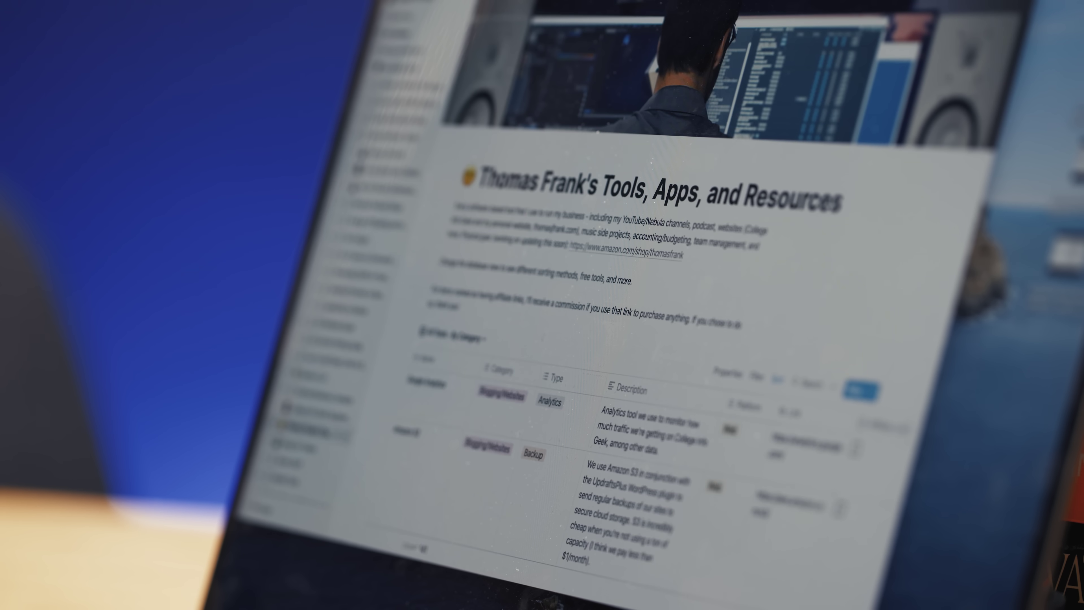
Step: Expand Knowledge Base and its Video Workflow Tutorial sub-pages in the sidebar
scroll(591, 564, down, 10)
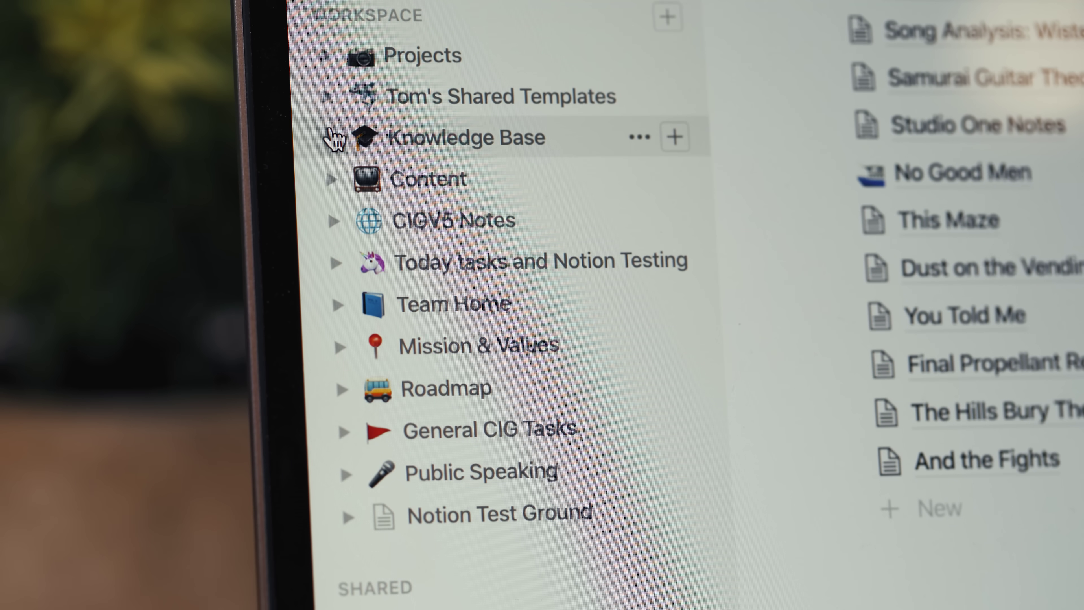
click(336, 138)
scroll(354, 181, down, 3)
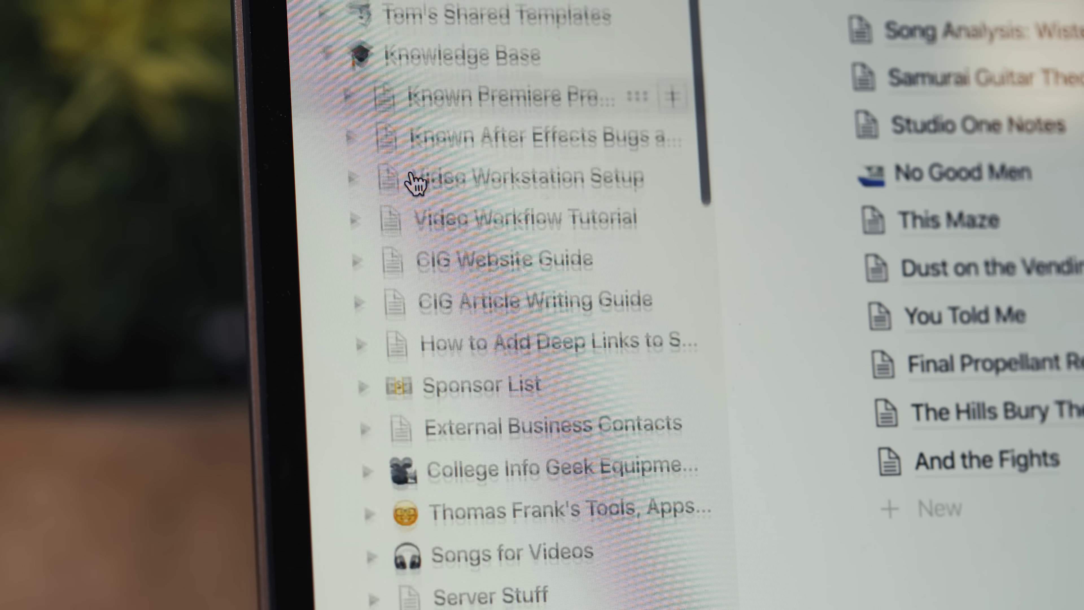
click(357, 203)
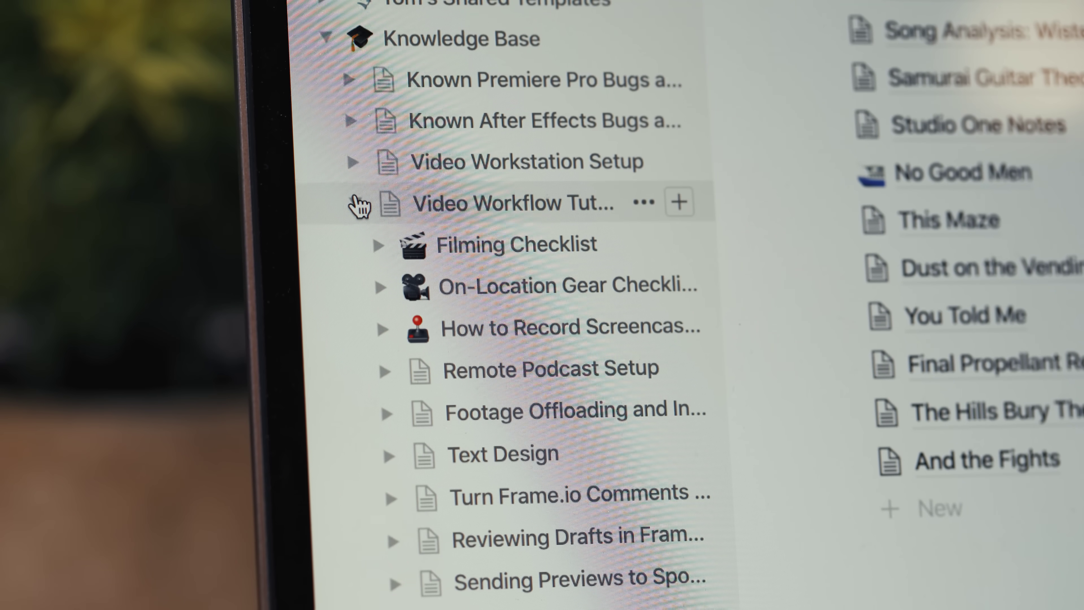
scroll(558, 262, down, 4)
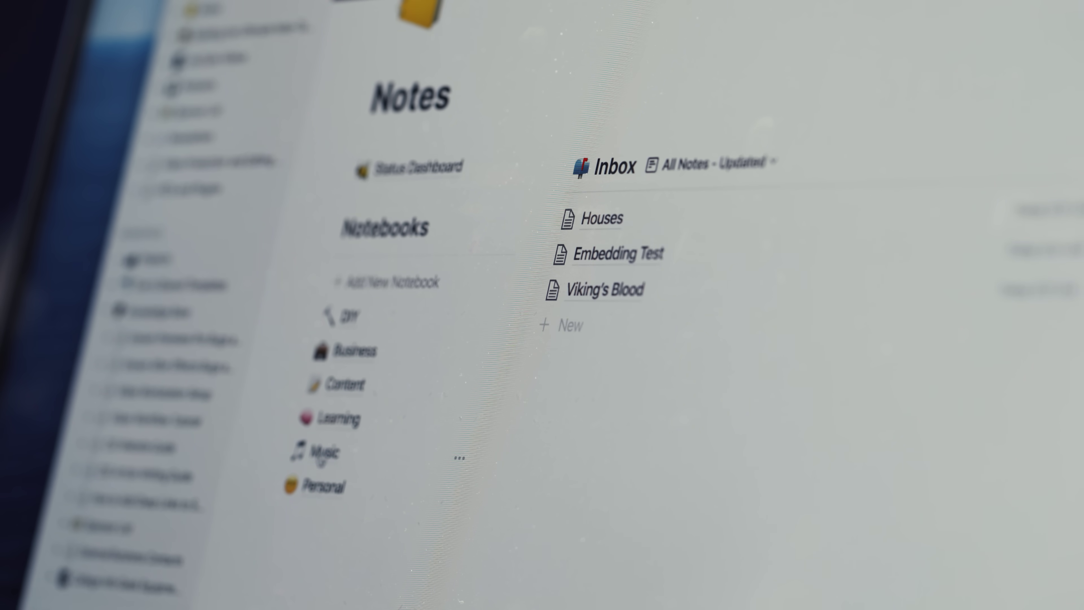
Step: Start a new database note titled 'Changes to Investment S' and open the Learning notebook
click(435, 218)
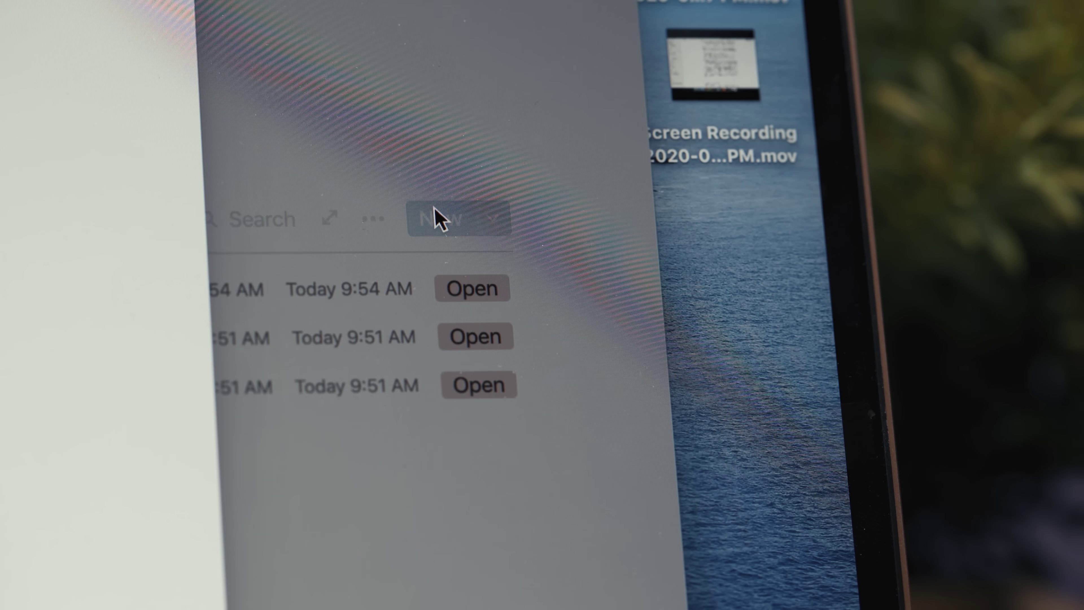
text(Cha)
text(nges to Investment S)
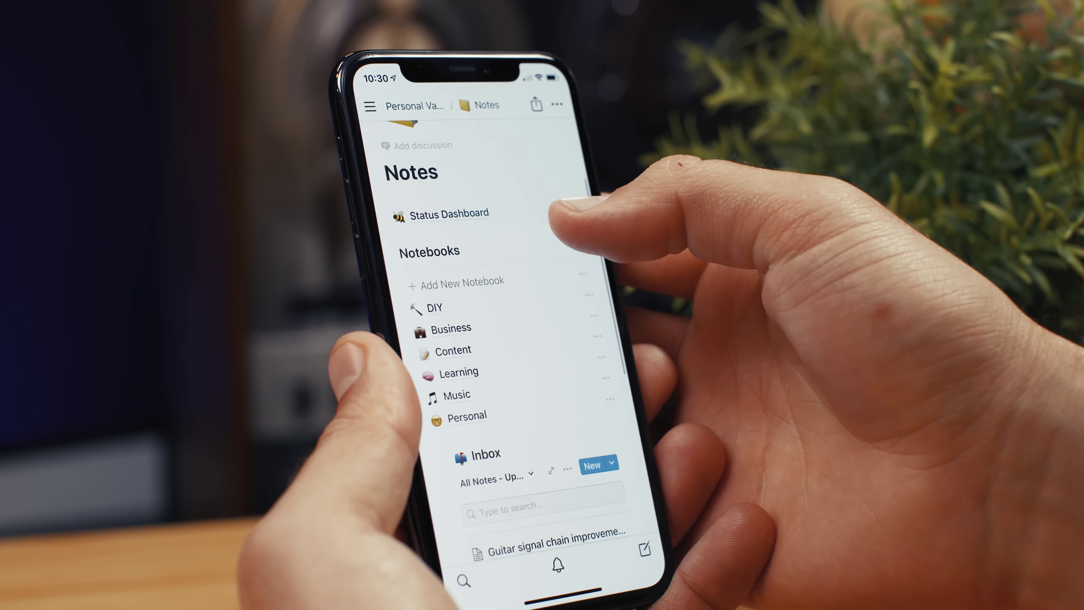
click(459, 365)
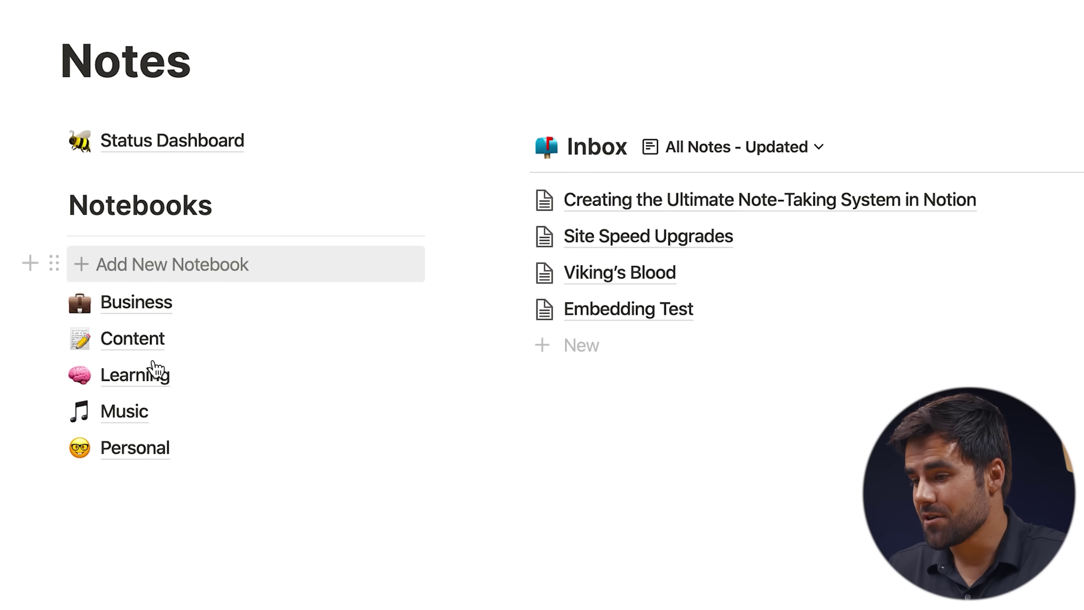
Step: Open the Music notebook from the Notebooks list on the Notes page
click(126, 416)
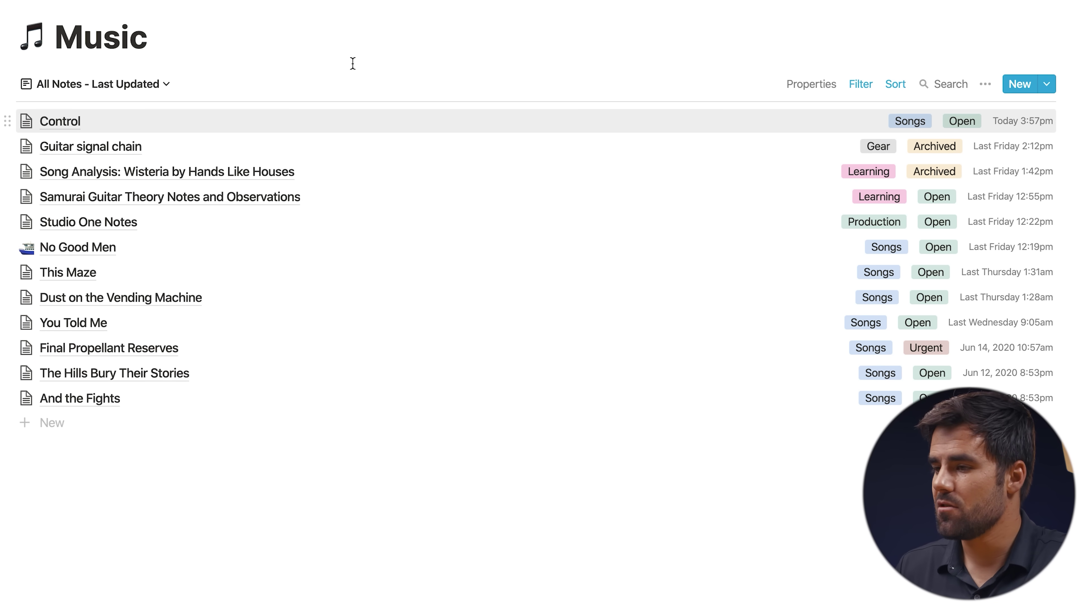
click(138, 85)
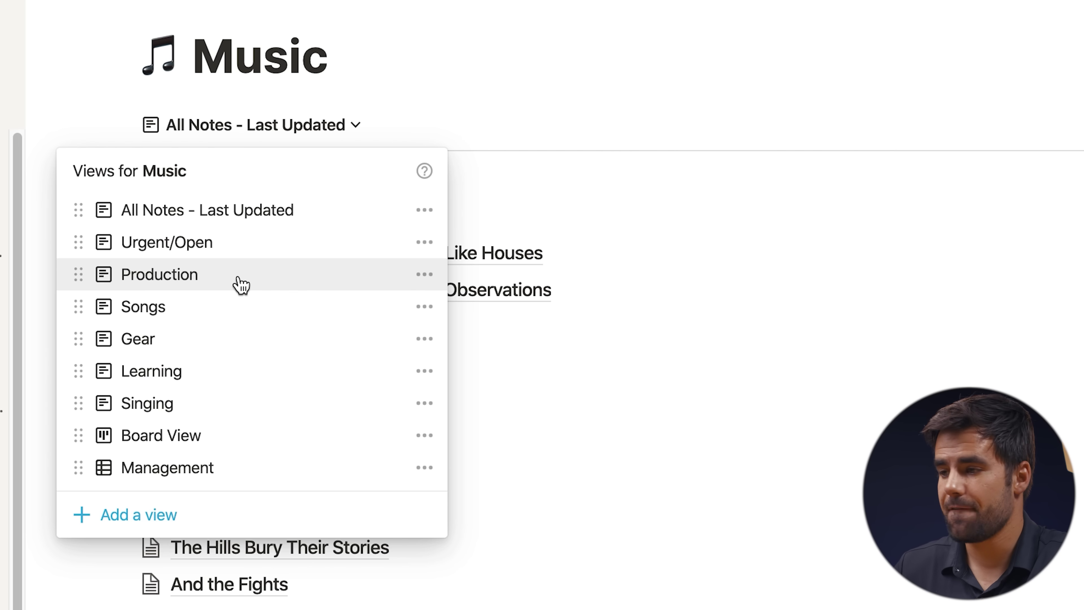
click(241, 282)
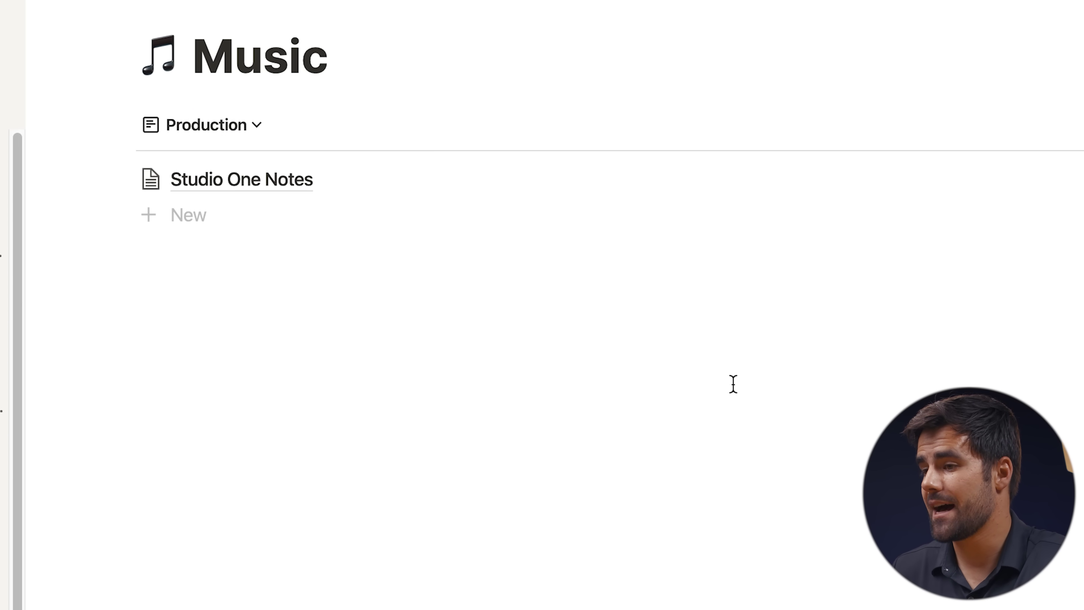
click(201, 137)
click(133, 317)
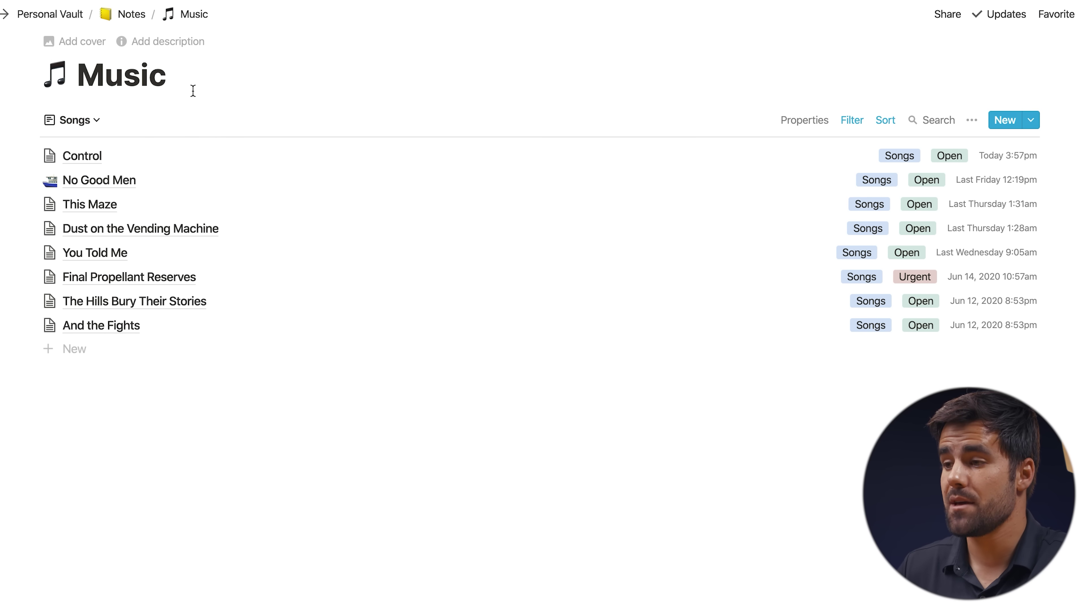
click(84, 123)
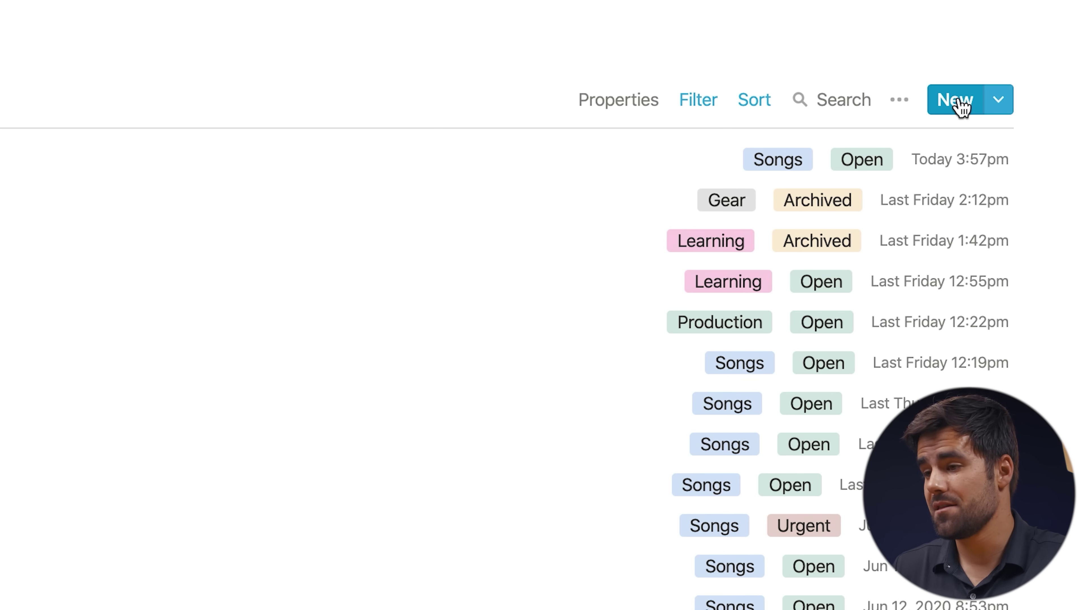
Step: Add a new Music note titled Test and bring up its Category choices
click(958, 102)
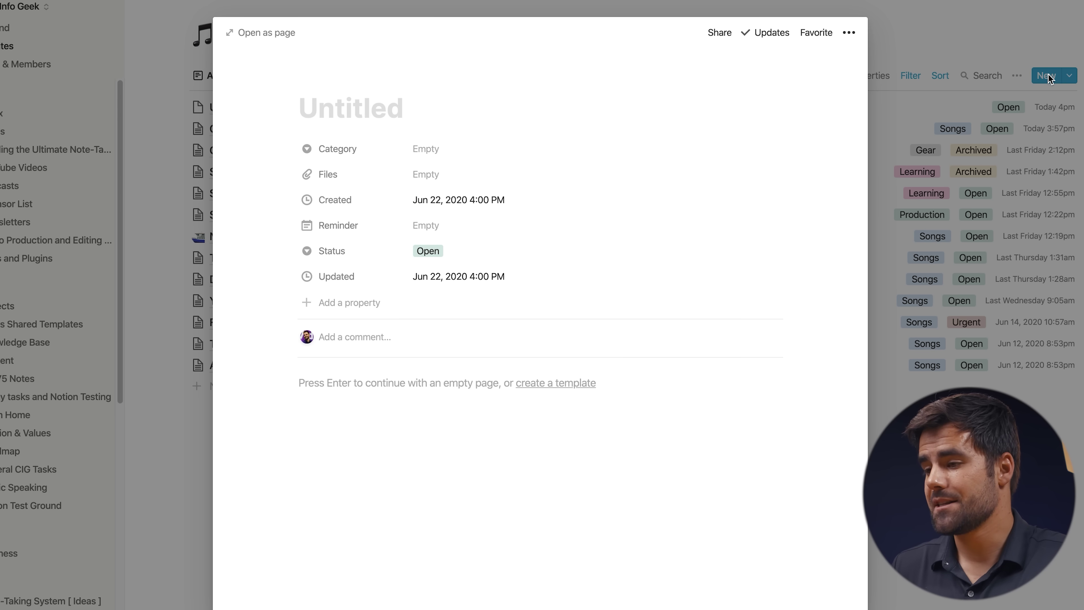
text(Test Notes)
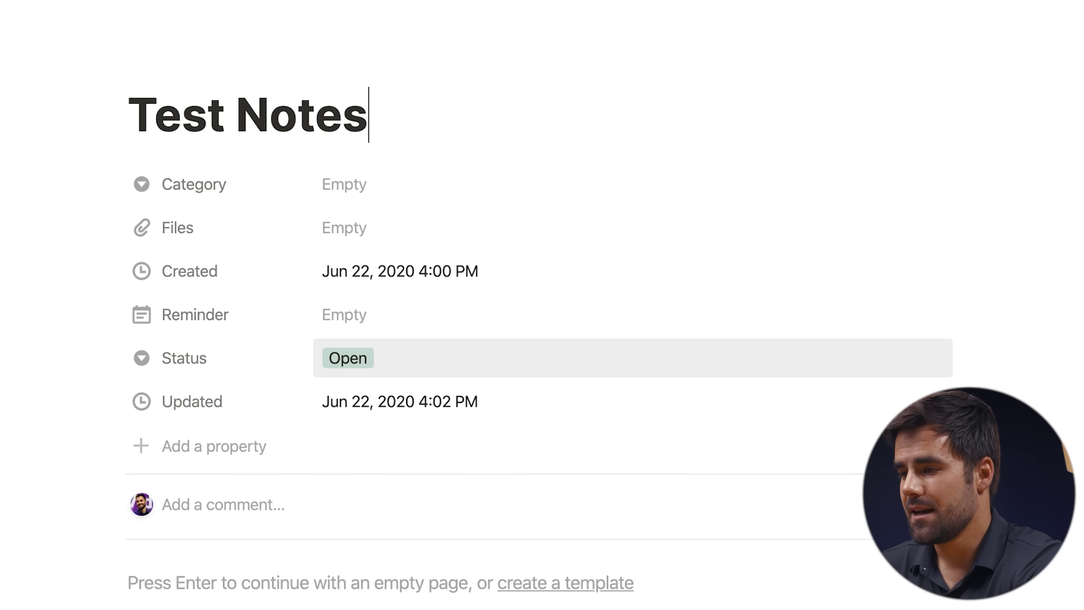
key(BackSpace)
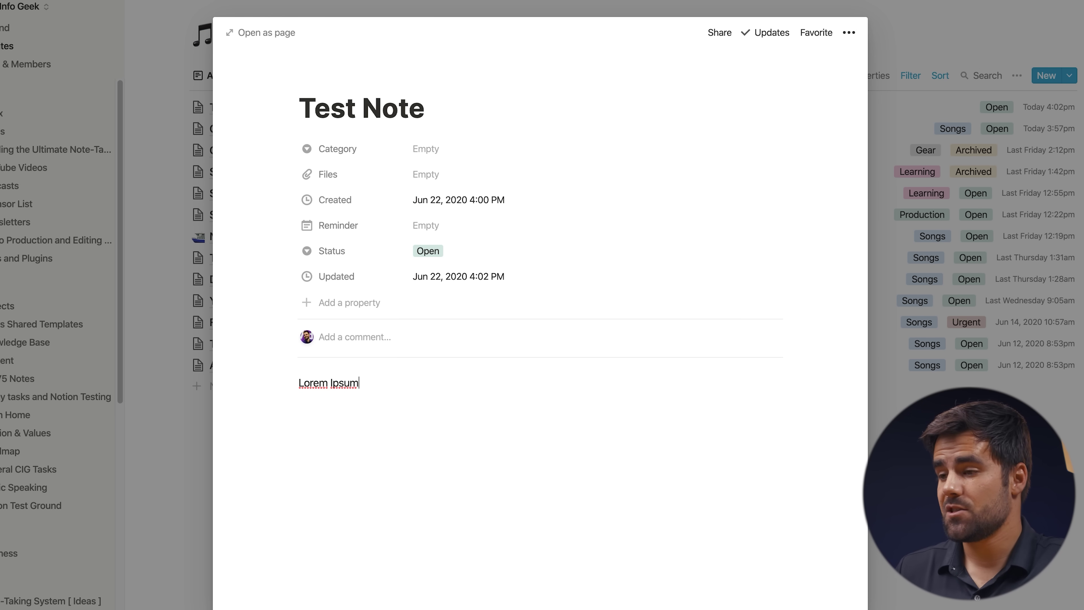
click(477, 146)
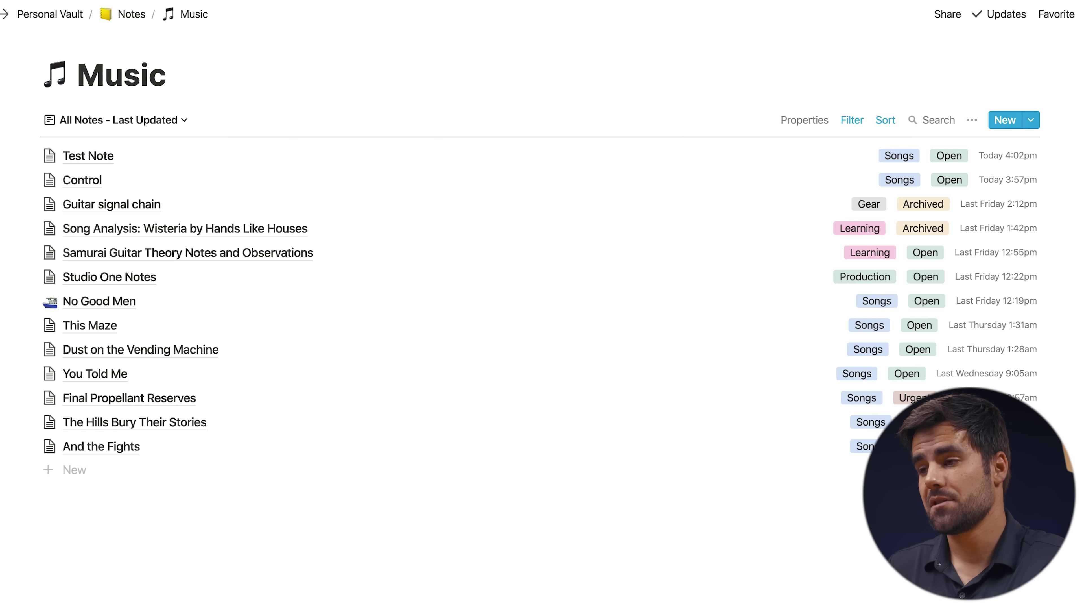
Step: Back on the Notes page, check the Inbox filter and sort settings
click(132, 15)
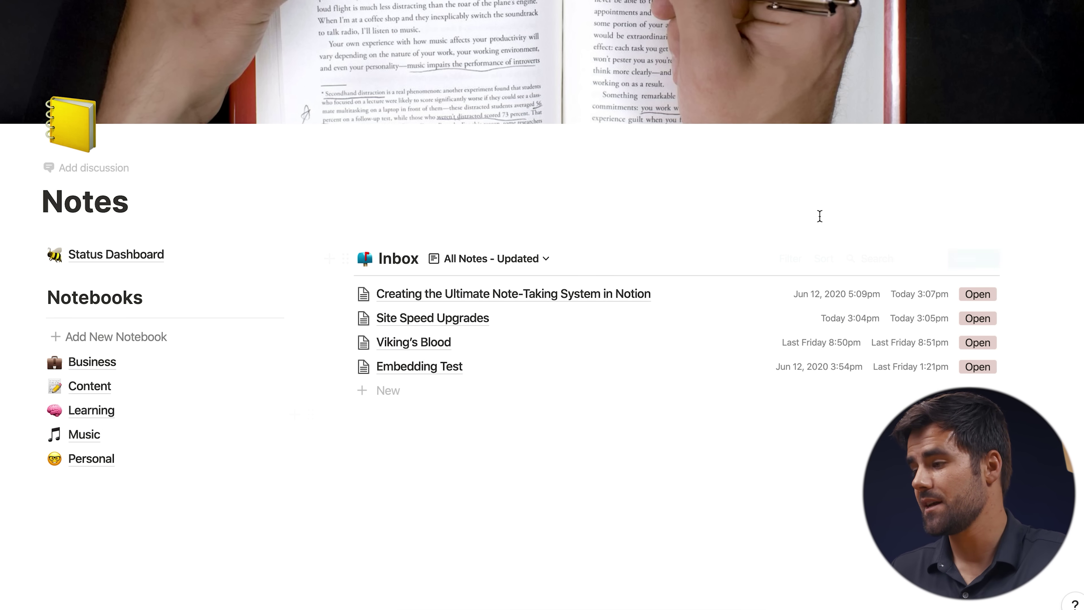
click(794, 261)
click(823, 261)
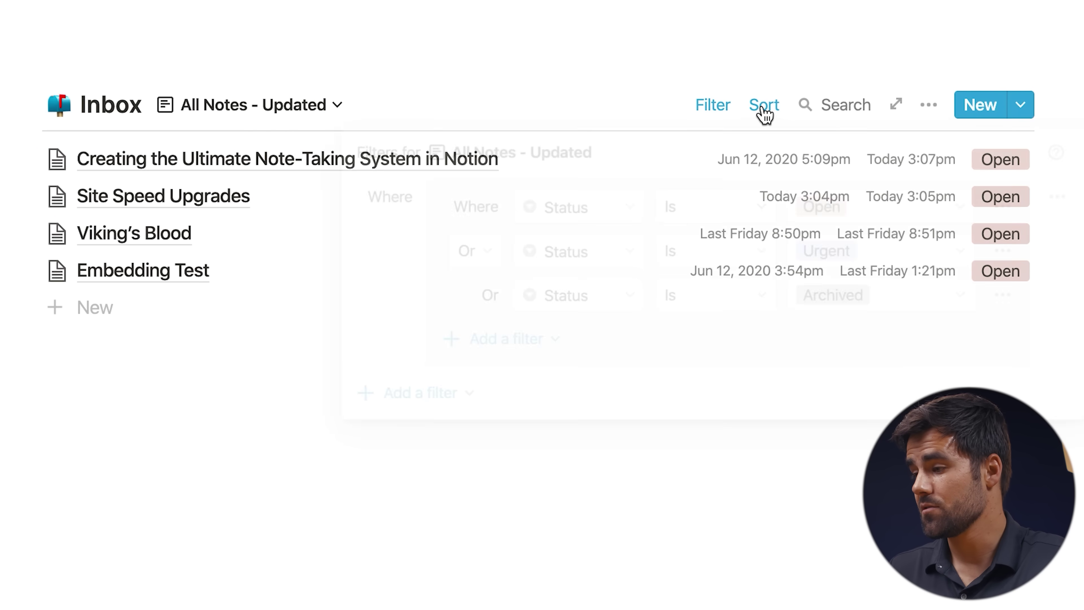
click(764, 112)
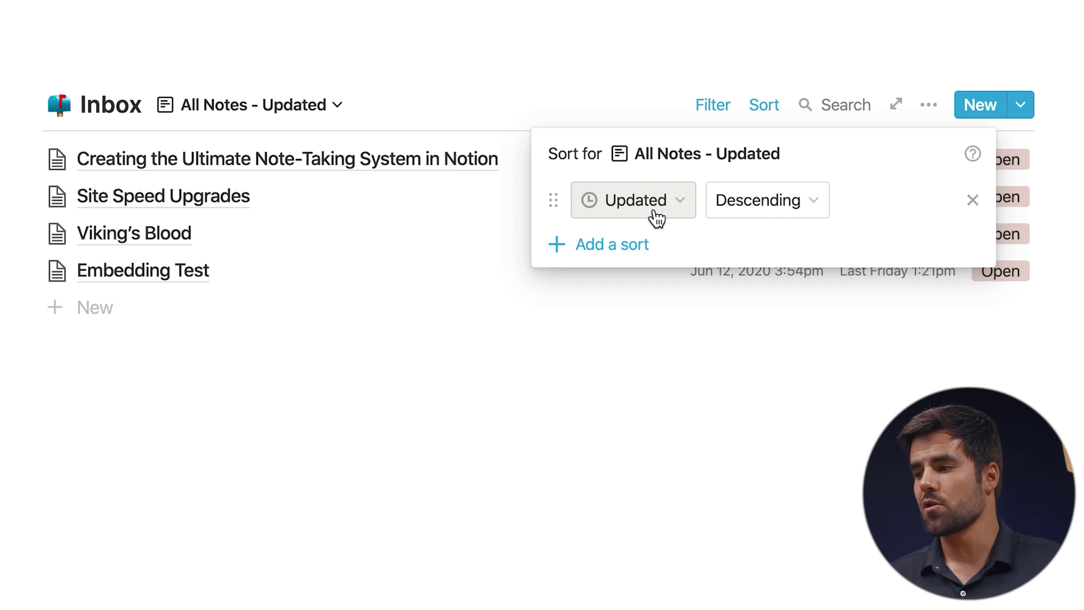
click(334, 468)
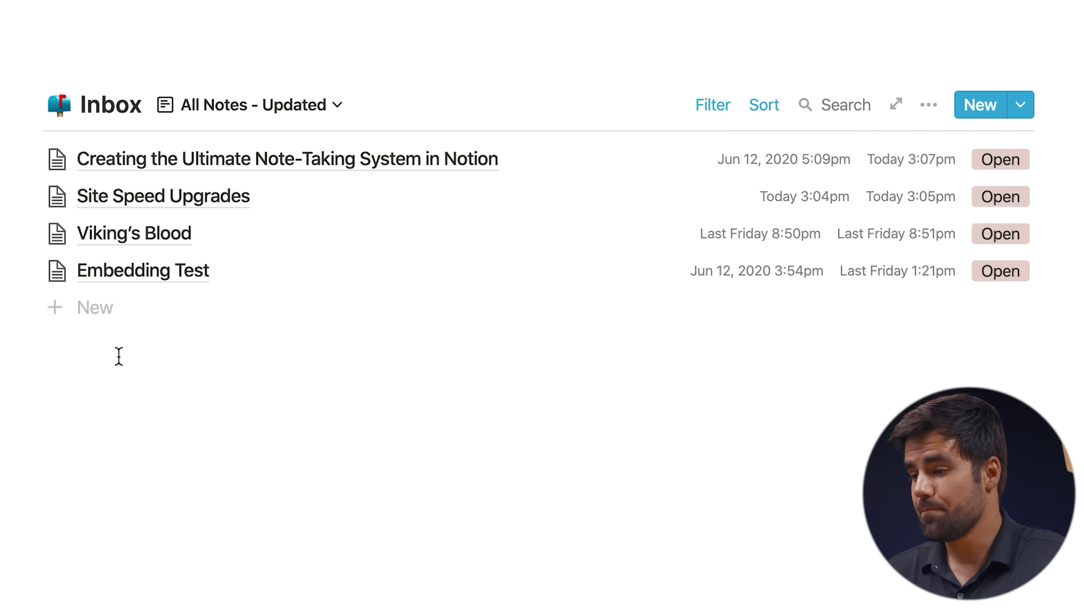
Step: Add an Inbox note titled 'Test Note' with body text 'Lorem'
click(107, 310)
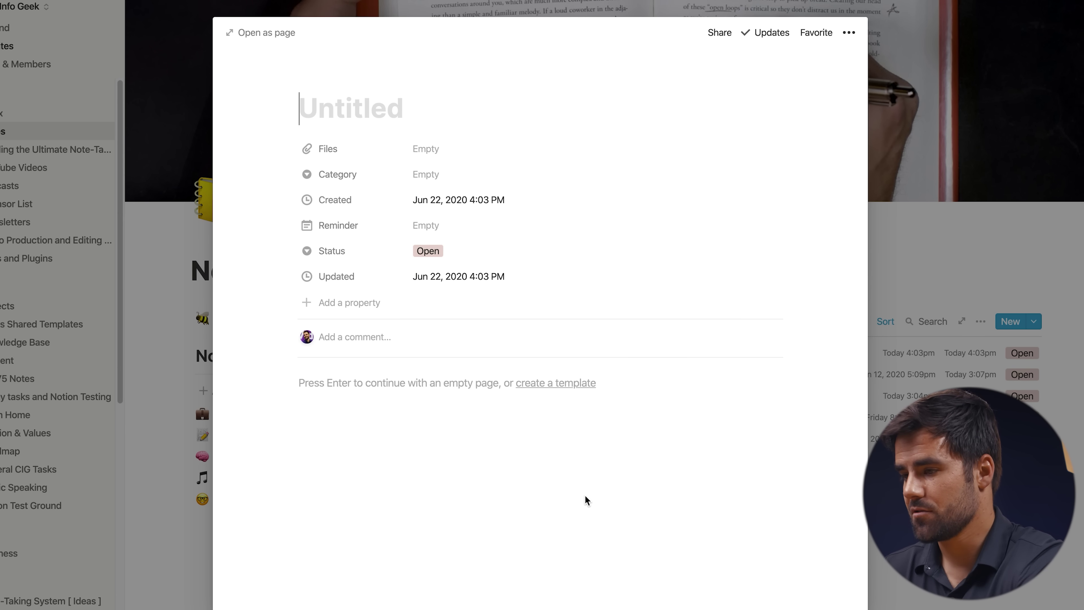
text(Test Note 2)
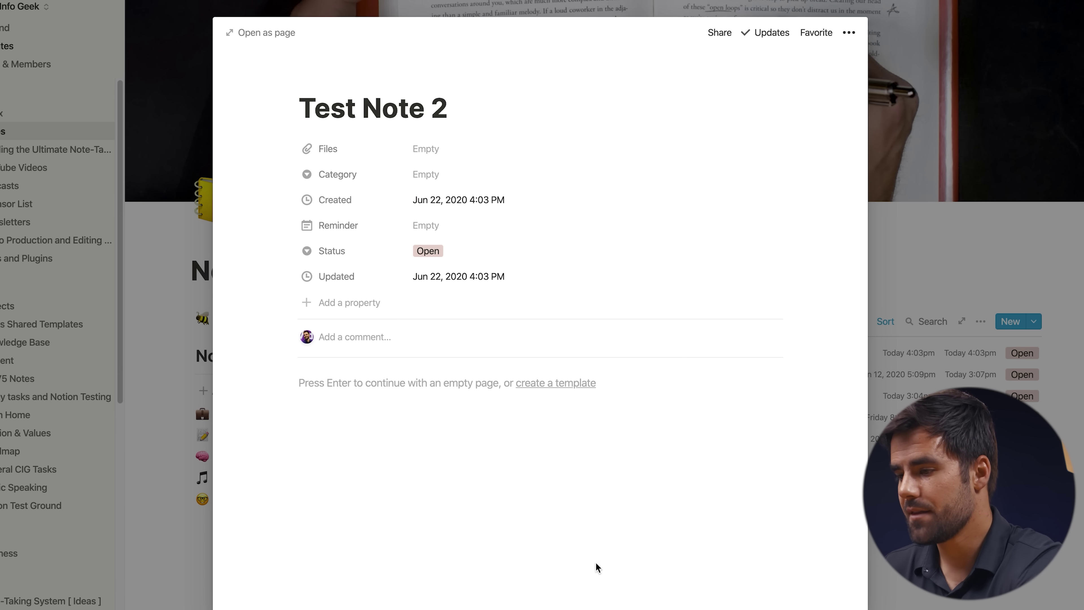
key(Return)
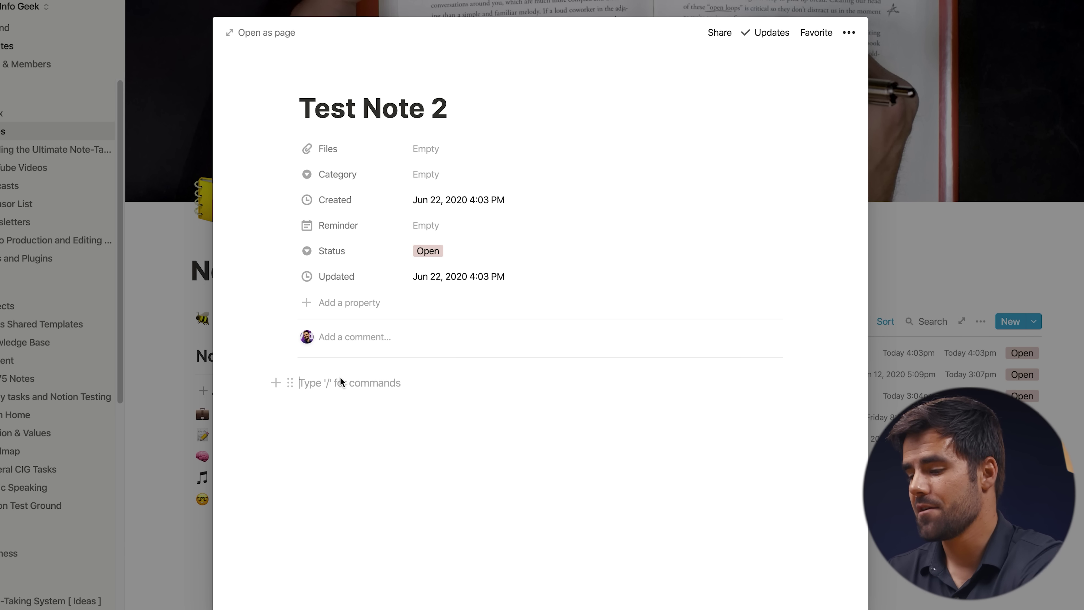
text(Loru)
key(BackSpace)
text(em)
key(Return)
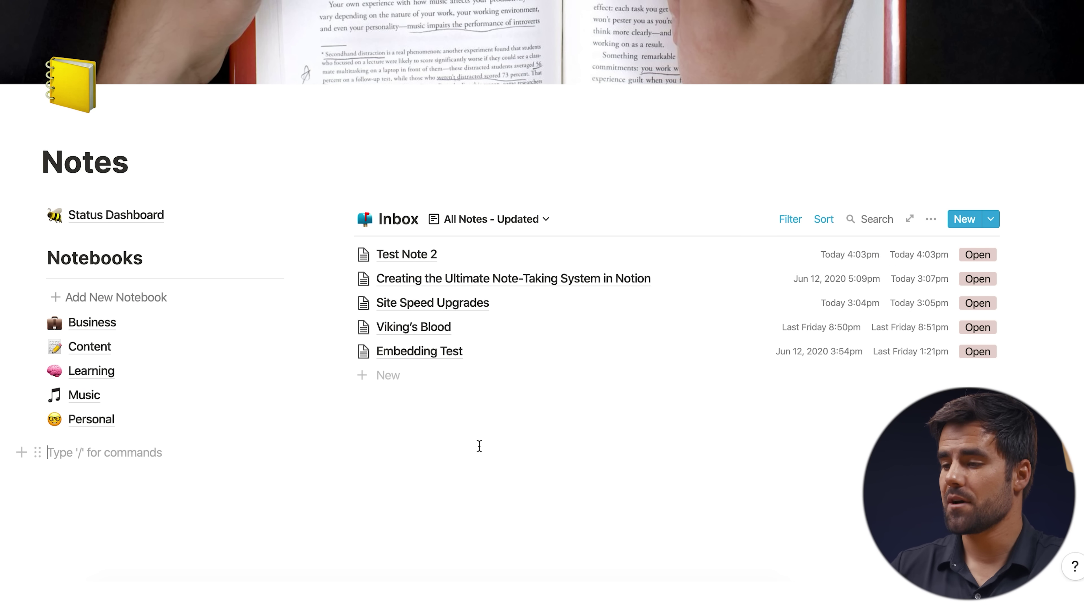
Step: Drag Test Note 2 and the first Inbox note into notebooks, one into Content
drag(347, 255, 82, 402)
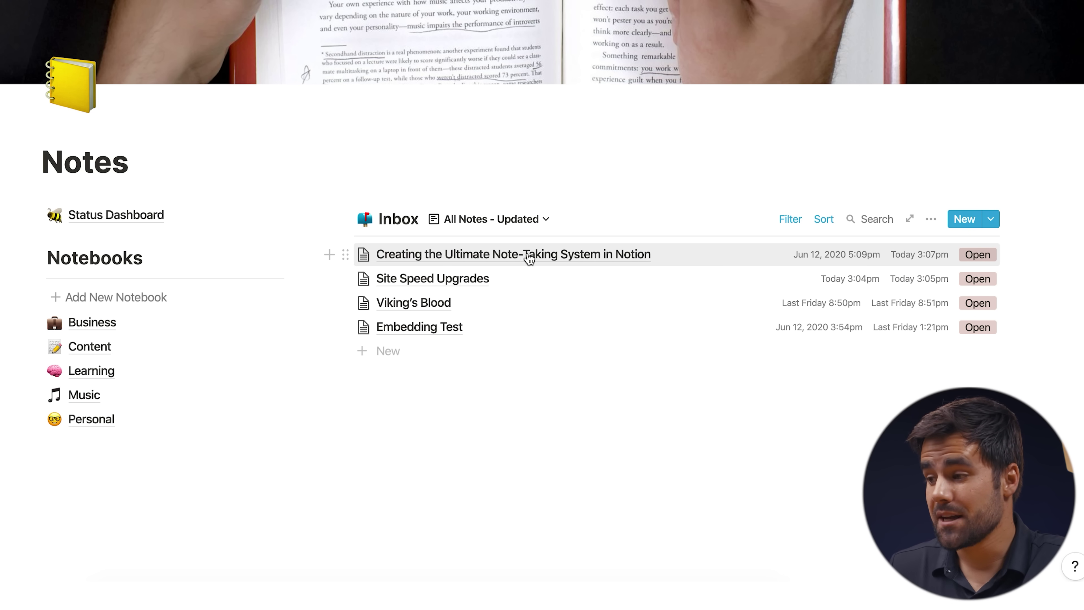
drag(345, 255, 92, 349)
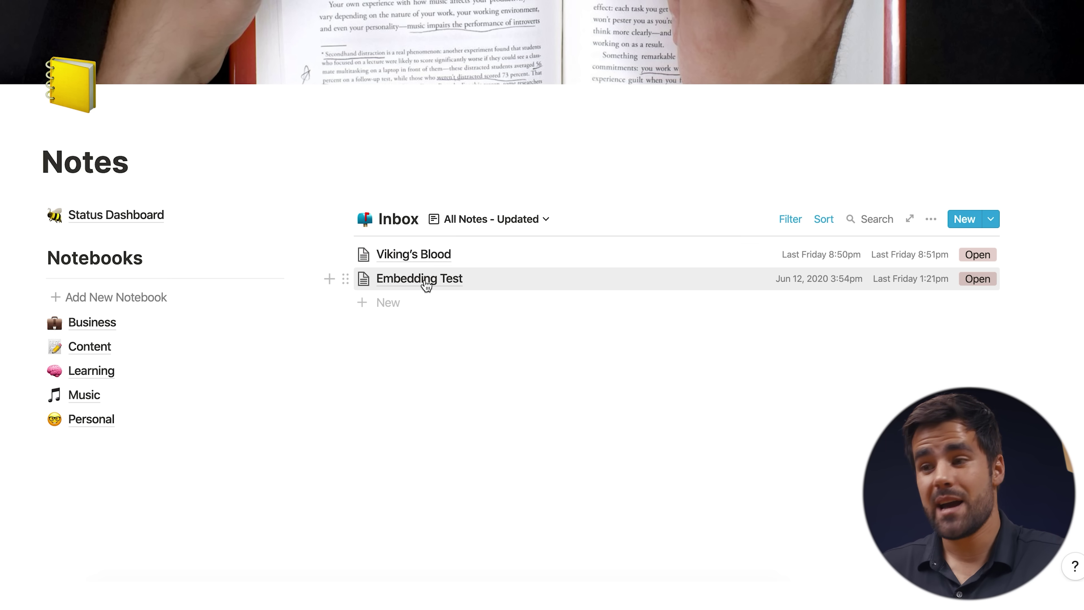
click(142, 220)
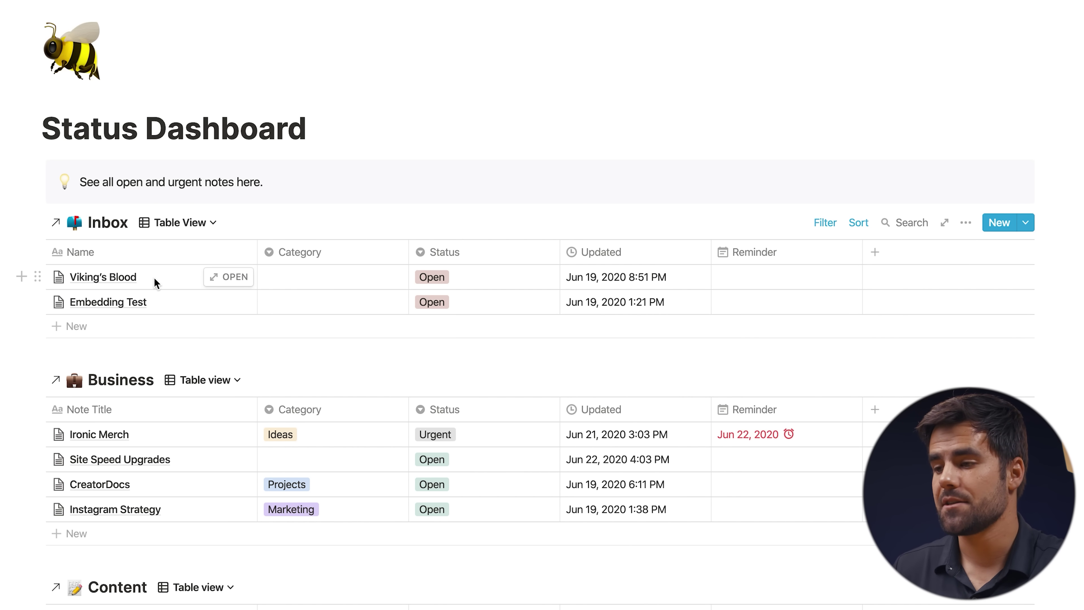
Step: Peek at the Viking's Blood note, then glance at the Inbox views list
click(214, 282)
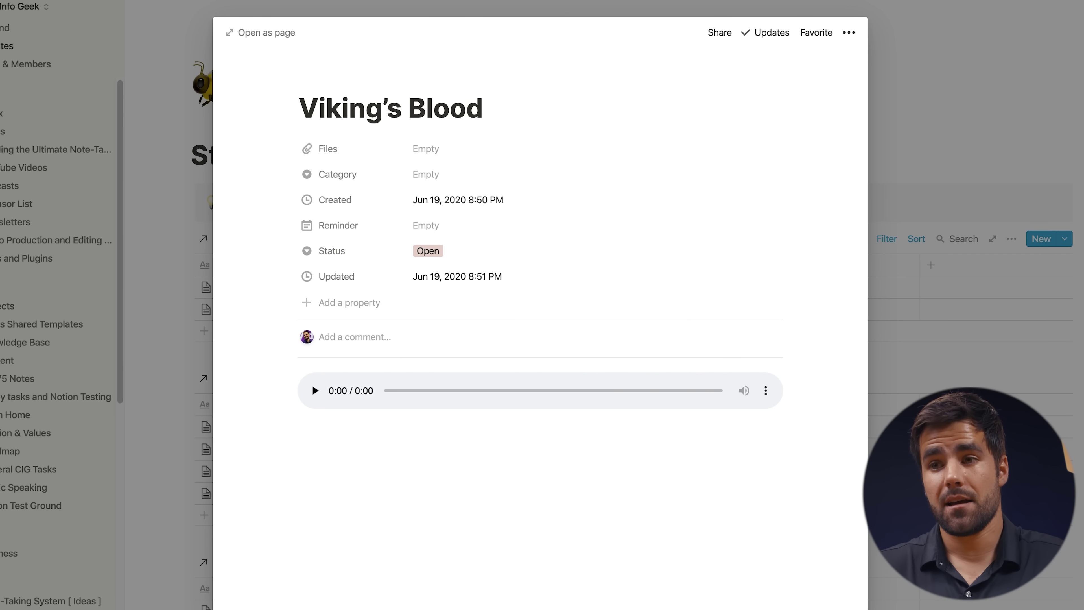
key(Escape)
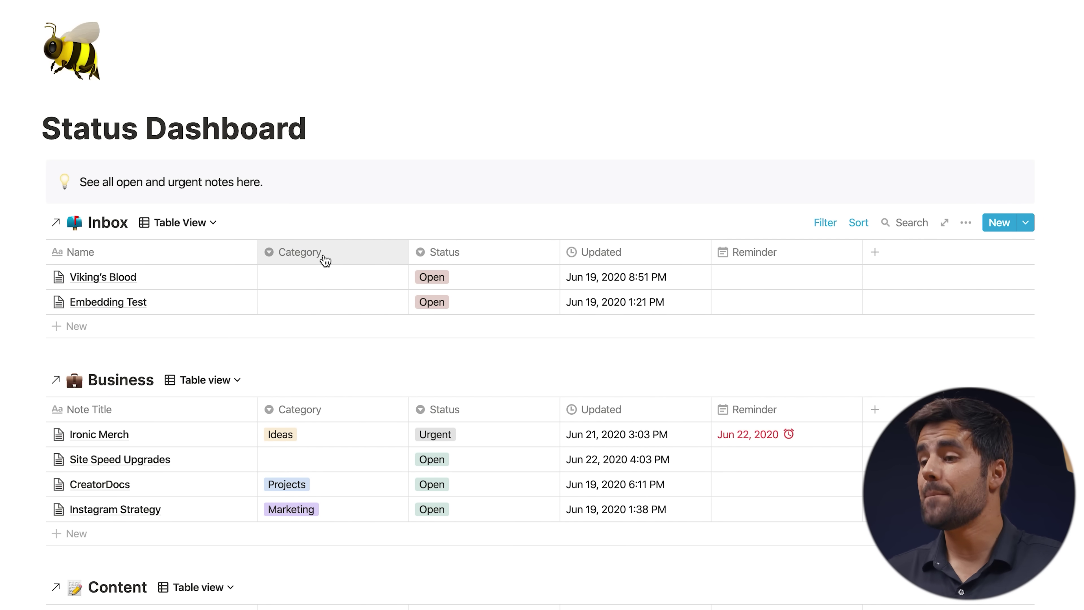
click(187, 222)
click(293, 223)
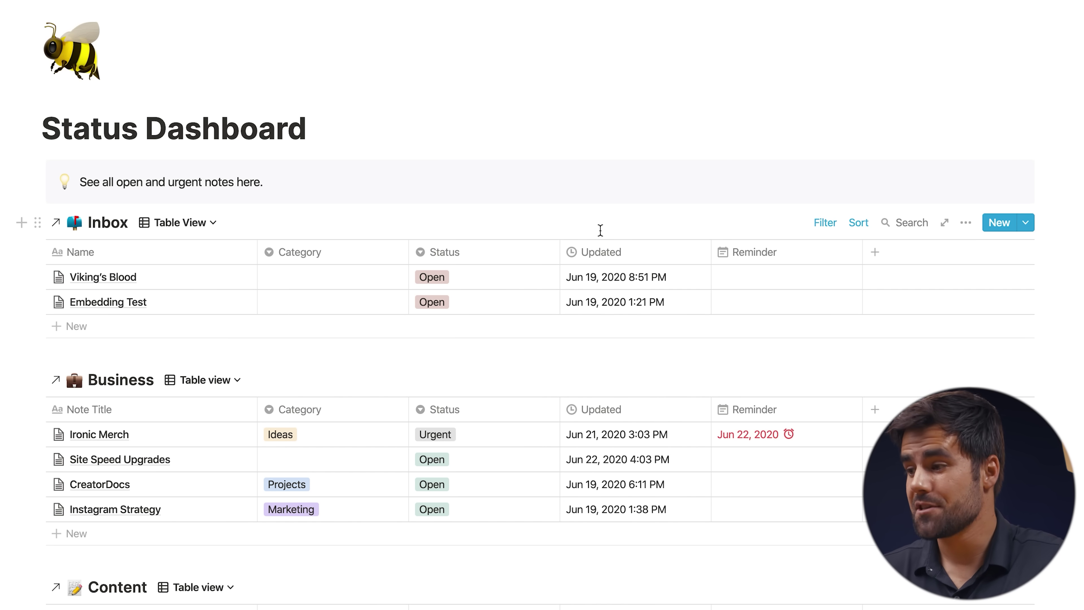
Step: Check the Fundamentals note's status choices, leaving it Open
scroll(600, 230, down, 3)
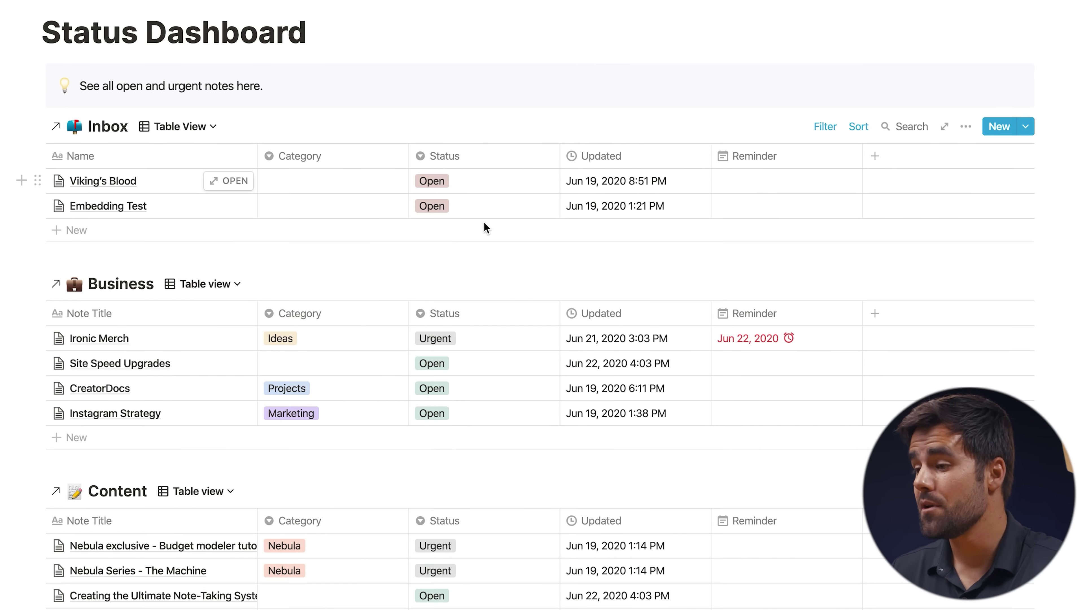
scroll(484, 223, down, 4)
scroll(482, 232, down, 2)
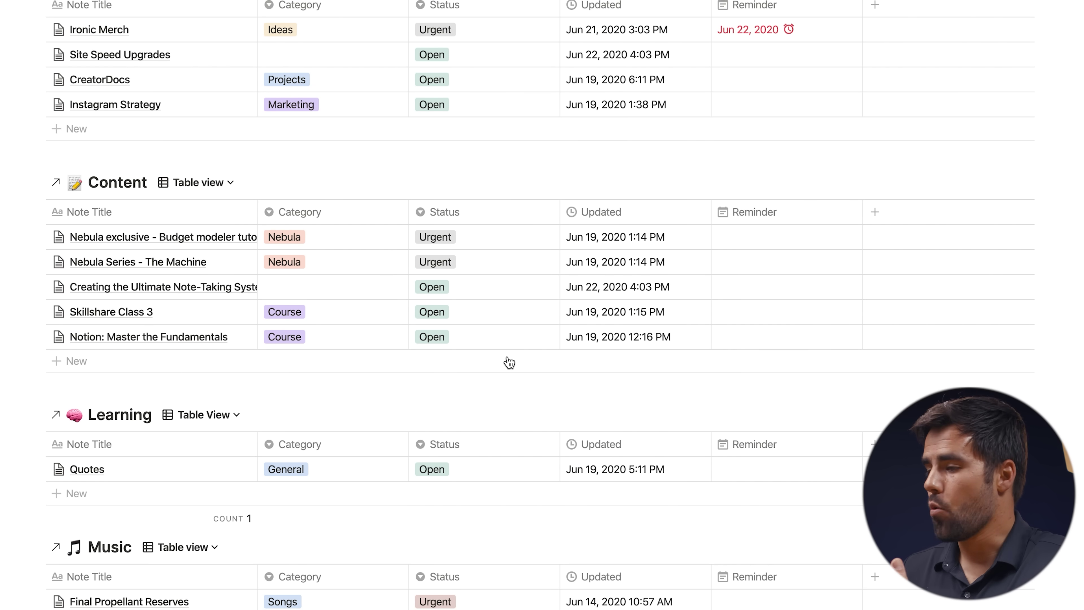
click(431, 337)
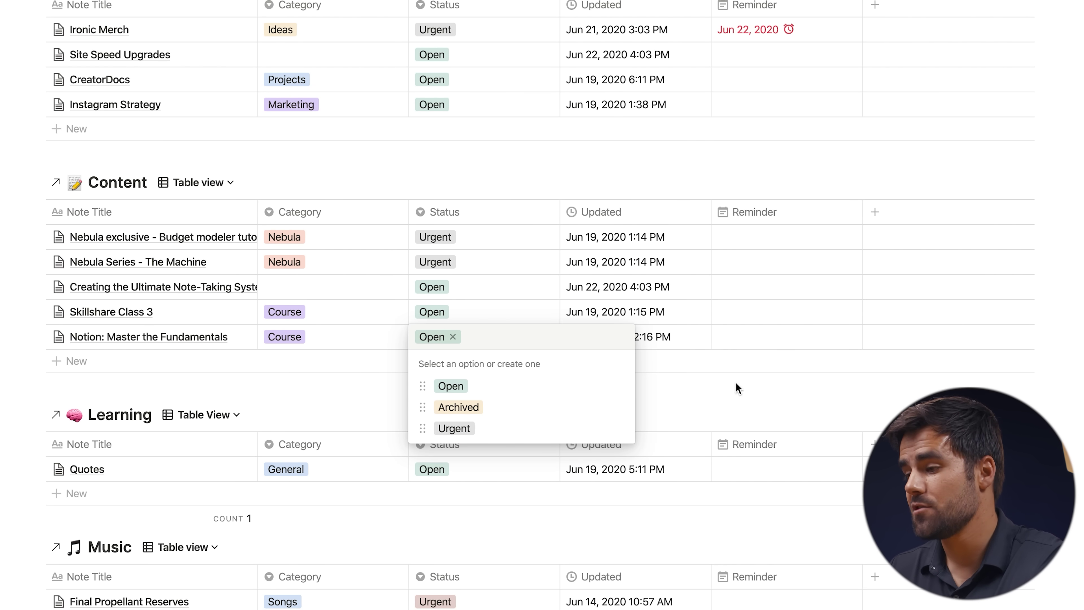
key(Escape)
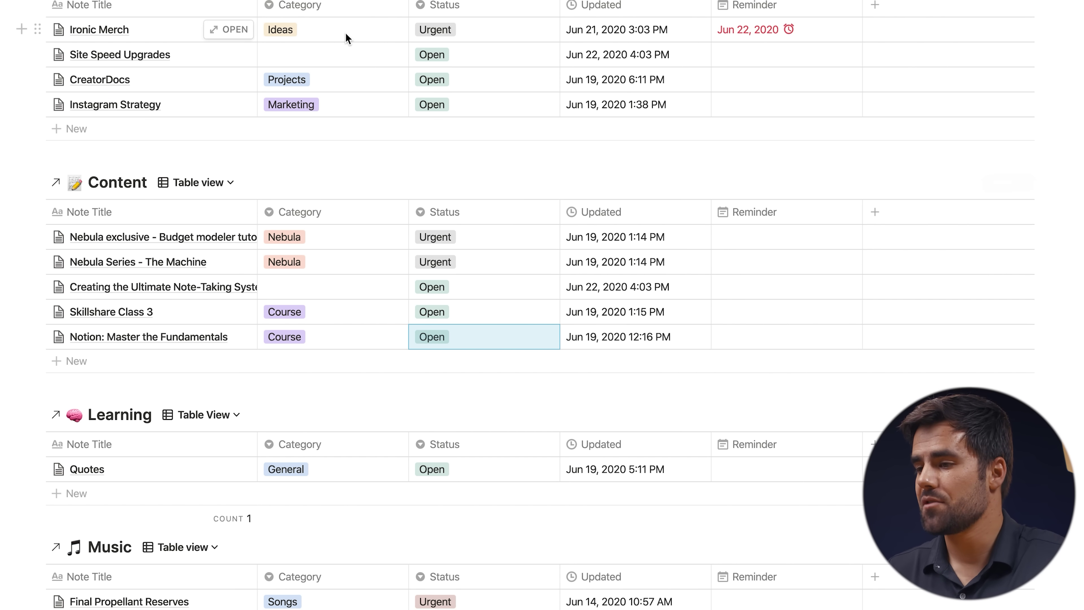
Step: Set Site Speed Upgrades' category to Projects in the Business table
scroll(389, 290, up, 2)
scroll(328, 126, up, 3)
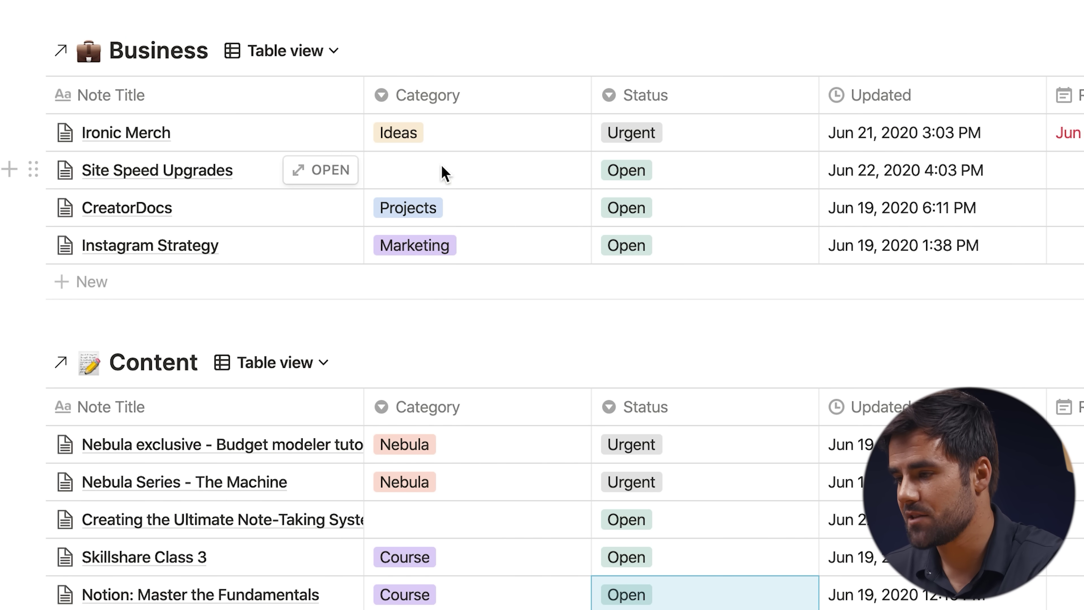
click(444, 173)
click(438, 244)
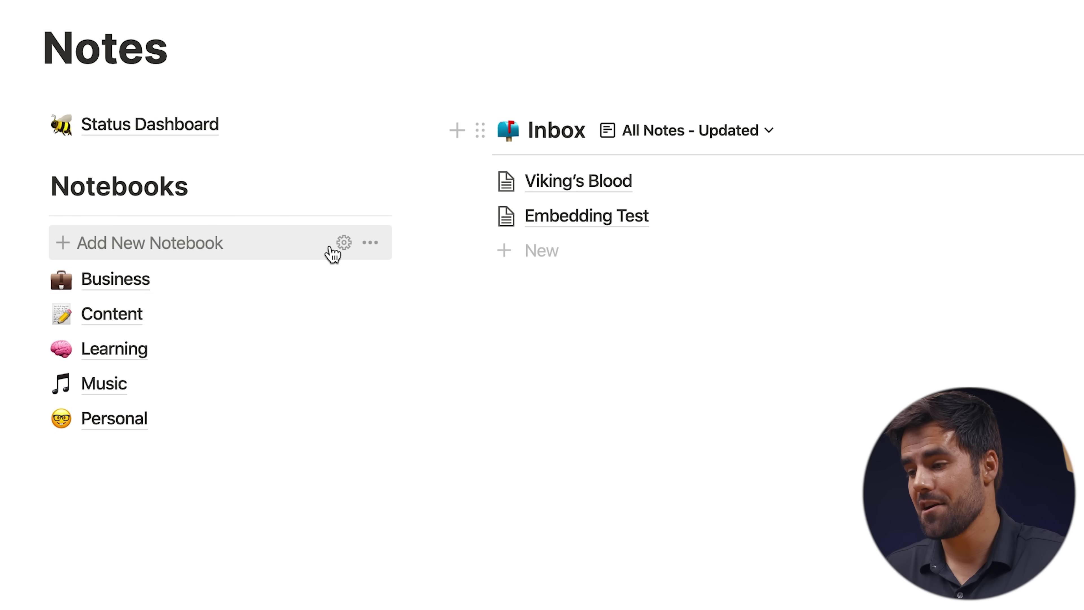
Step: Create a new notebook from the Notebook Template and title it DIY
click(344, 244)
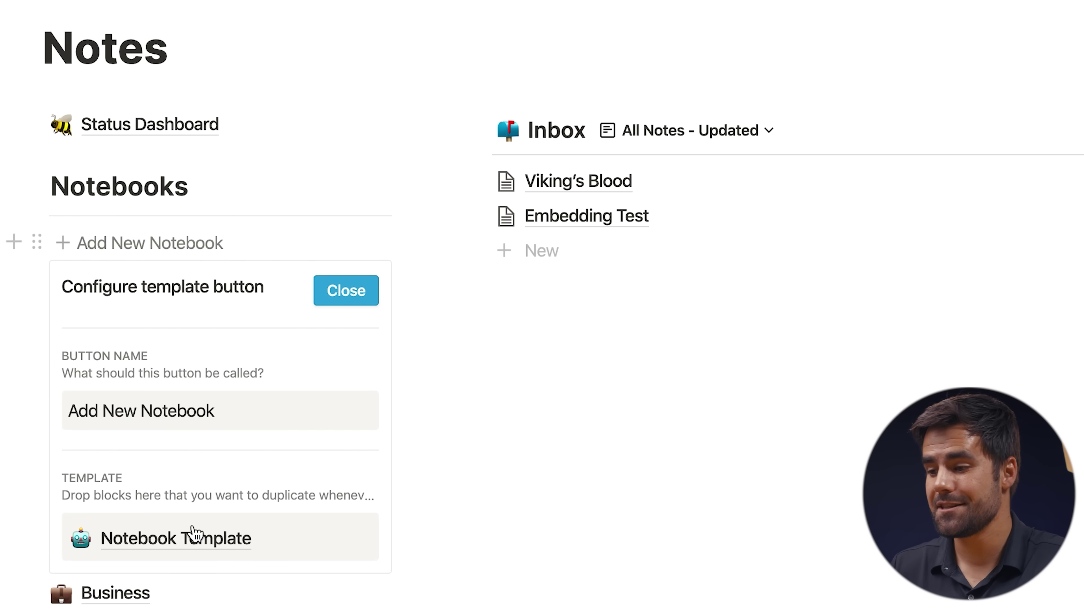
click(355, 295)
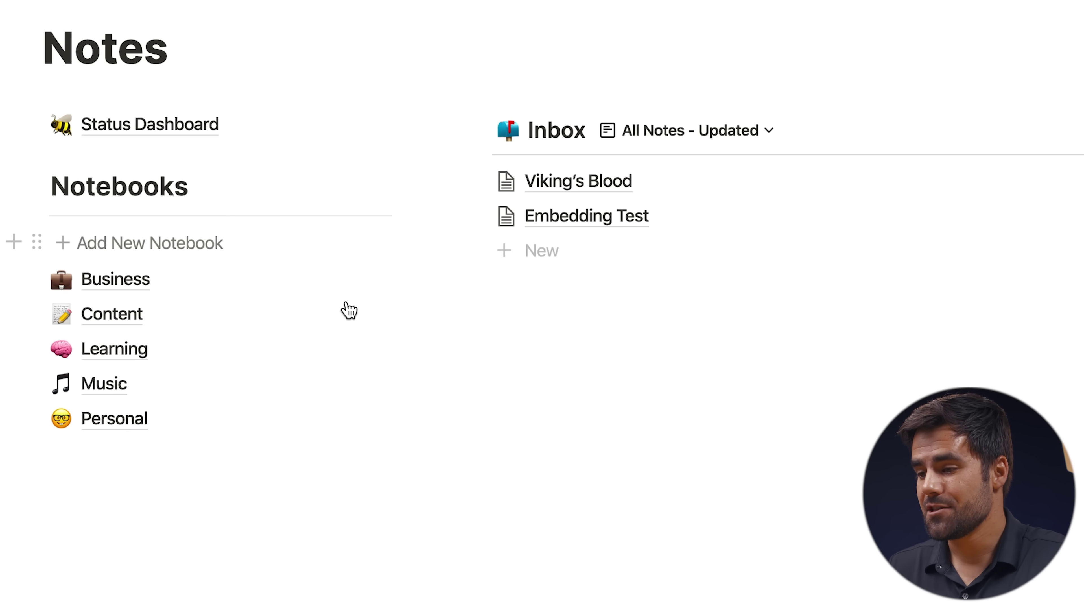
click(197, 248)
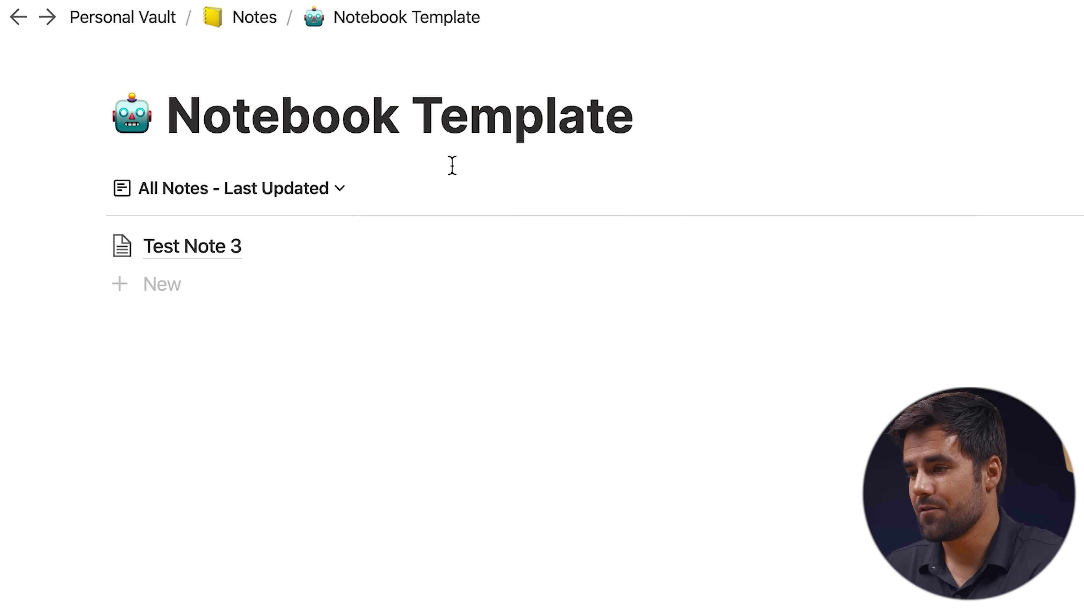
triple_click(452, 143)
text(DIY)
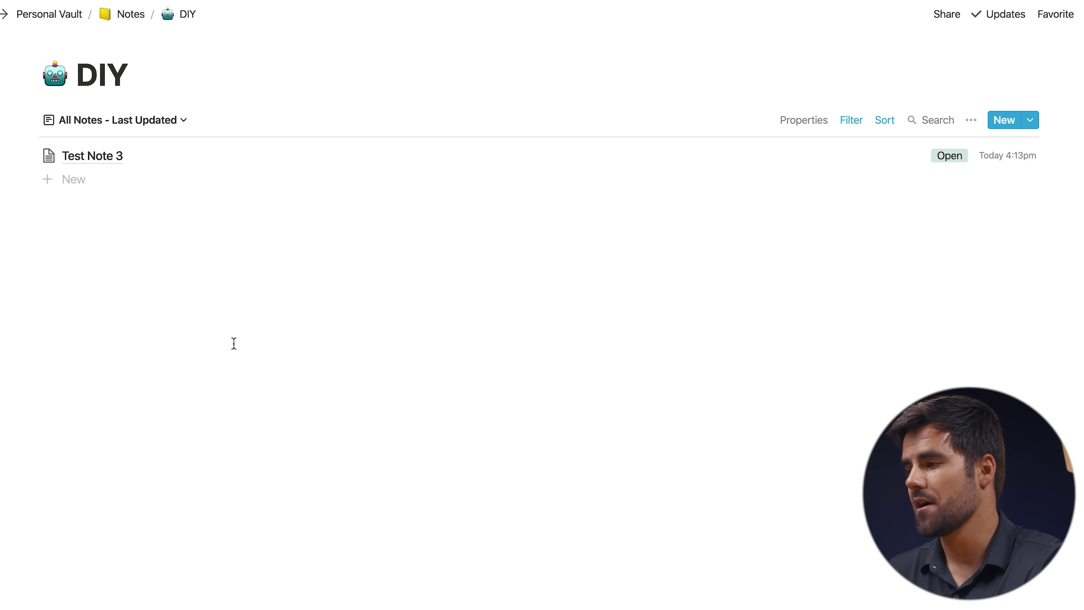
Step: Check the DIY notebook's filter options and bring up its views list
click(854, 124)
click(887, 124)
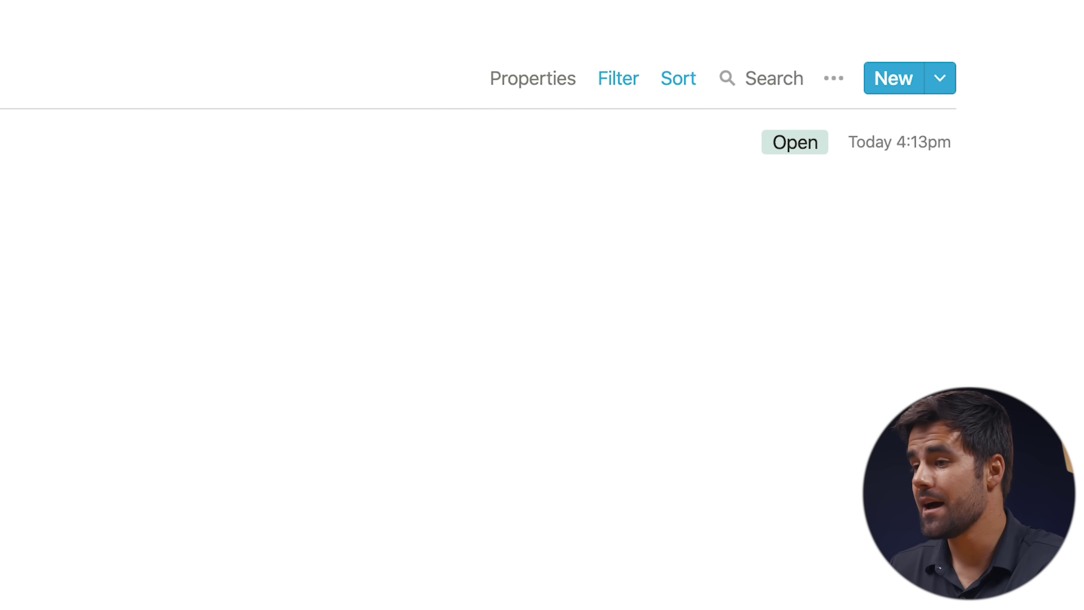
click(175, 124)
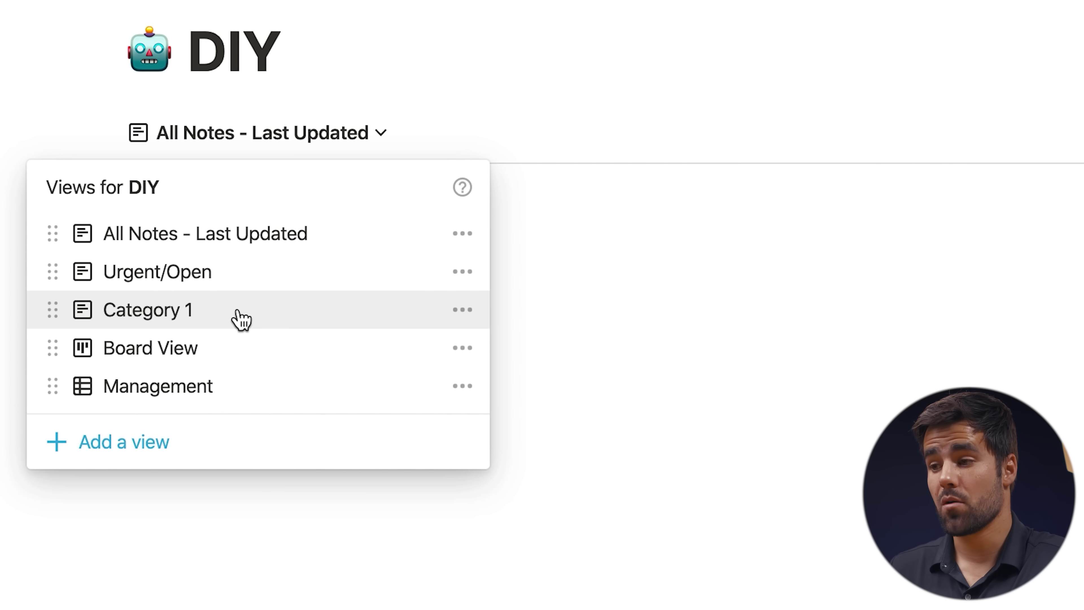
Step: Tag Test Note 3 with Category 1 and rename that tag to Woodworking
click(784, 436)
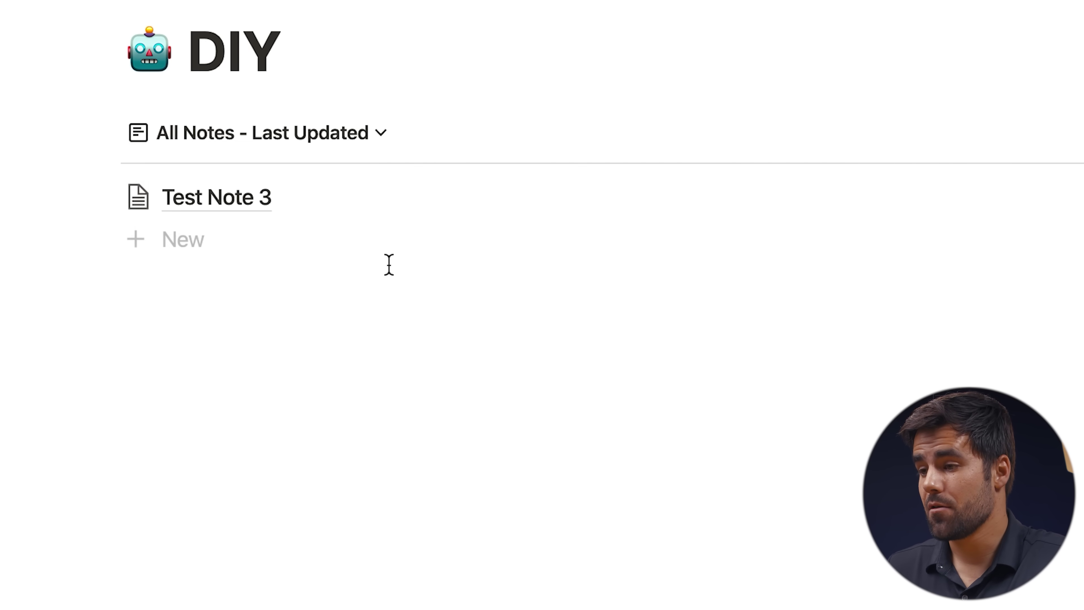
click(247, 209)
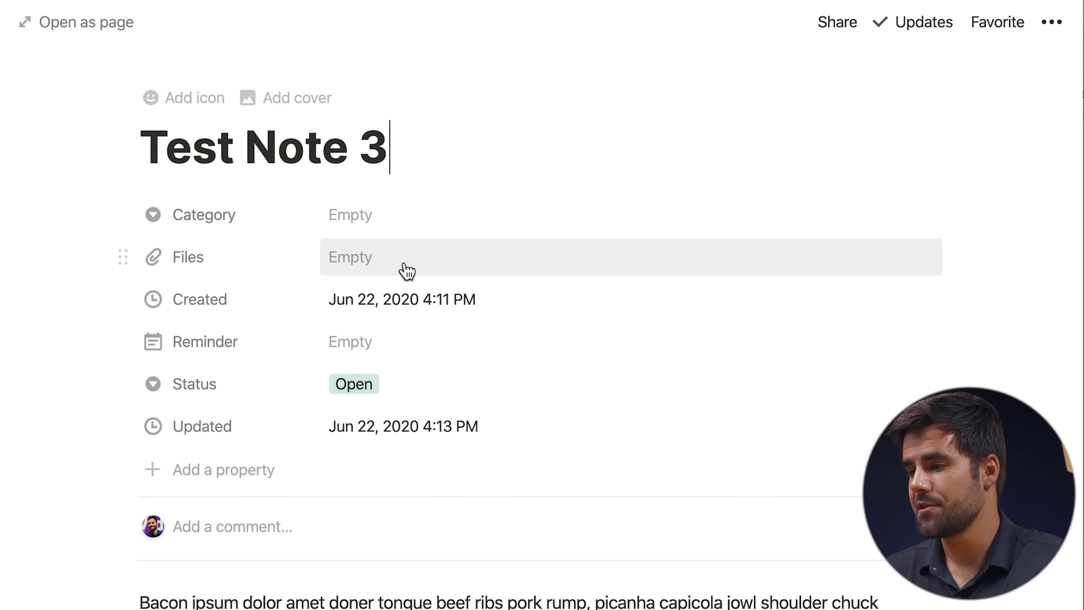
click(386, 234)
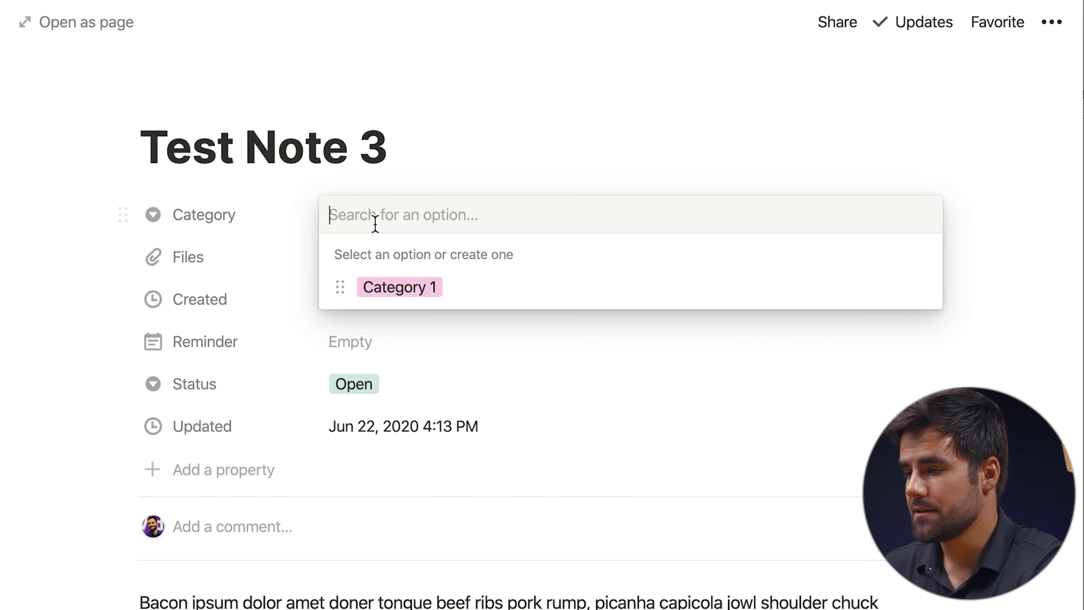
click(935, 295)
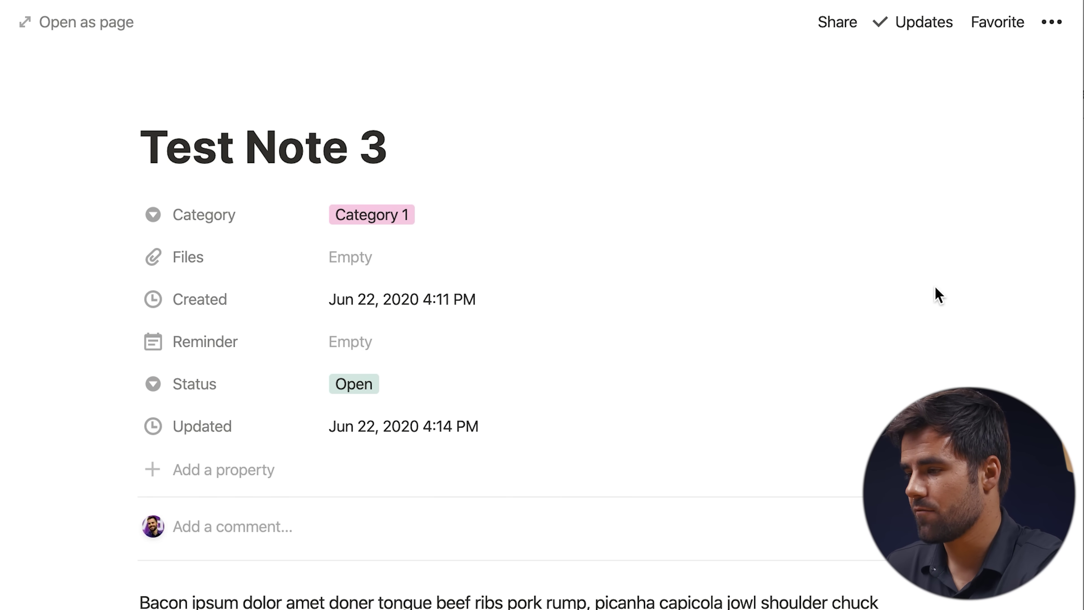
click(404, 213)
click(911, 291)
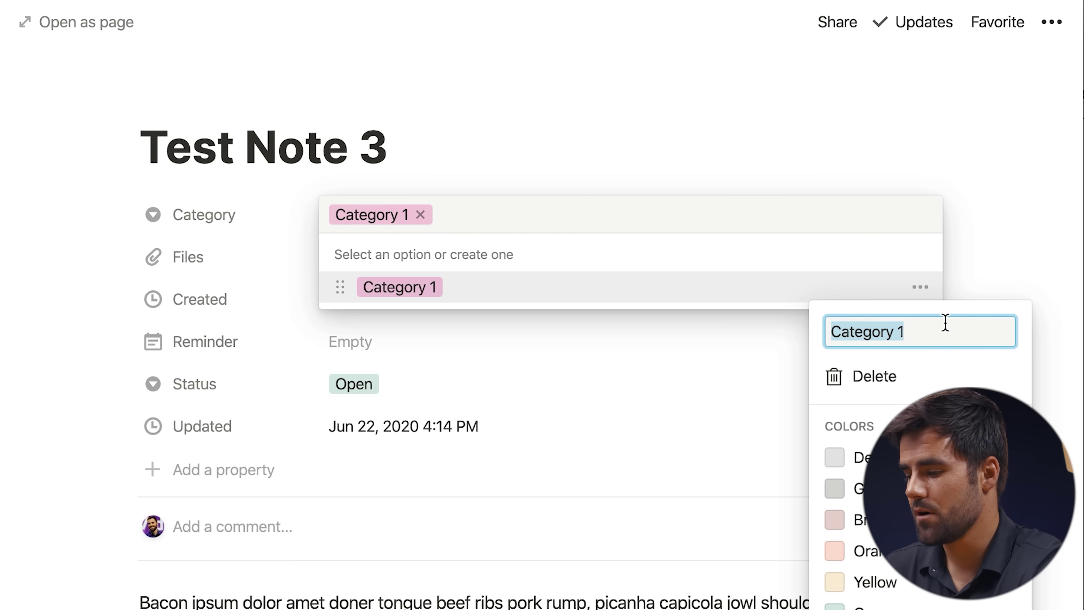
text(Wood)
key(Escape)
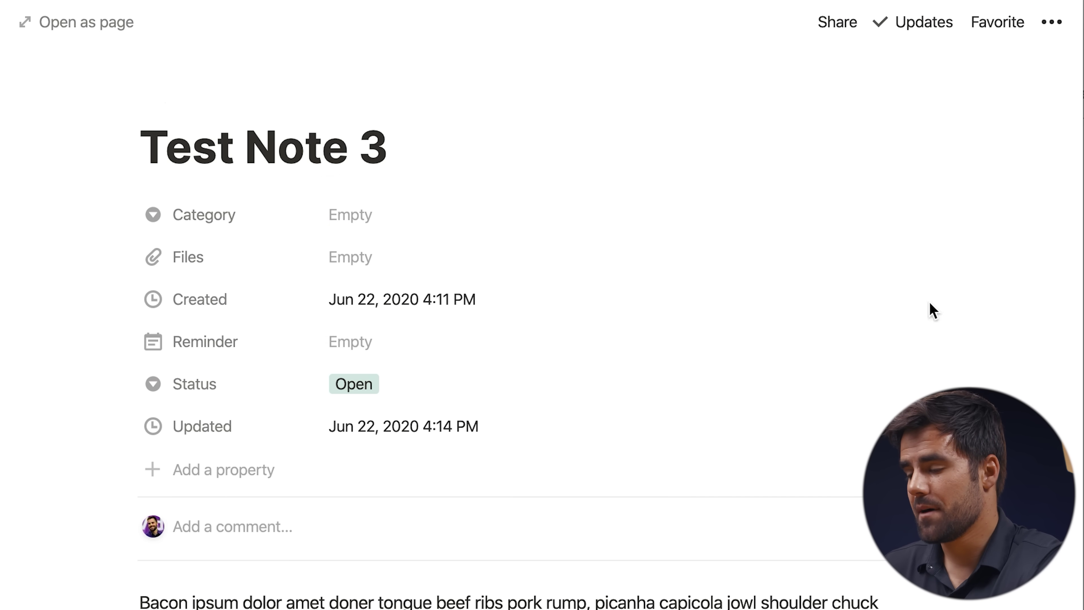
key(Escape)
Step: Switch to the Category 1 view and rename it Woodworking
click(159, 127)
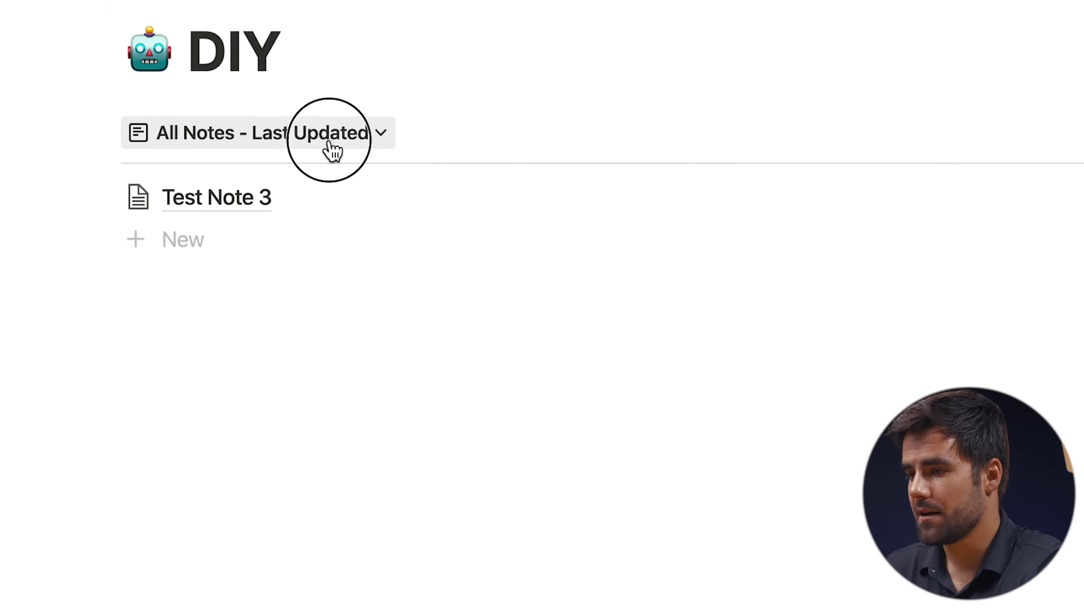
click(333, 150)
click(218, 310)
click(249, 98)
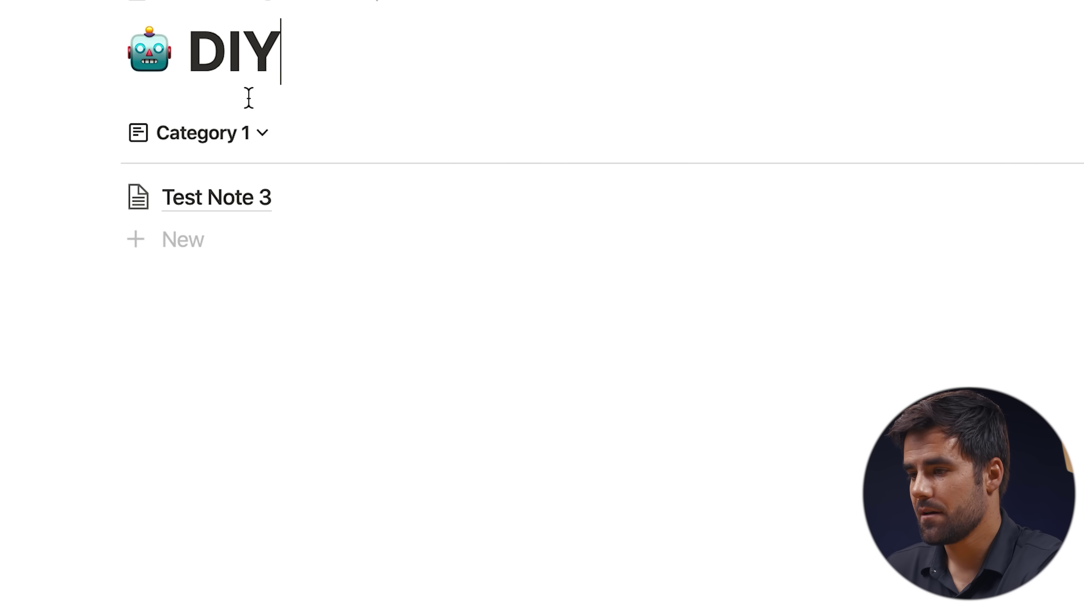
click(260, 136)
click(404, 311)
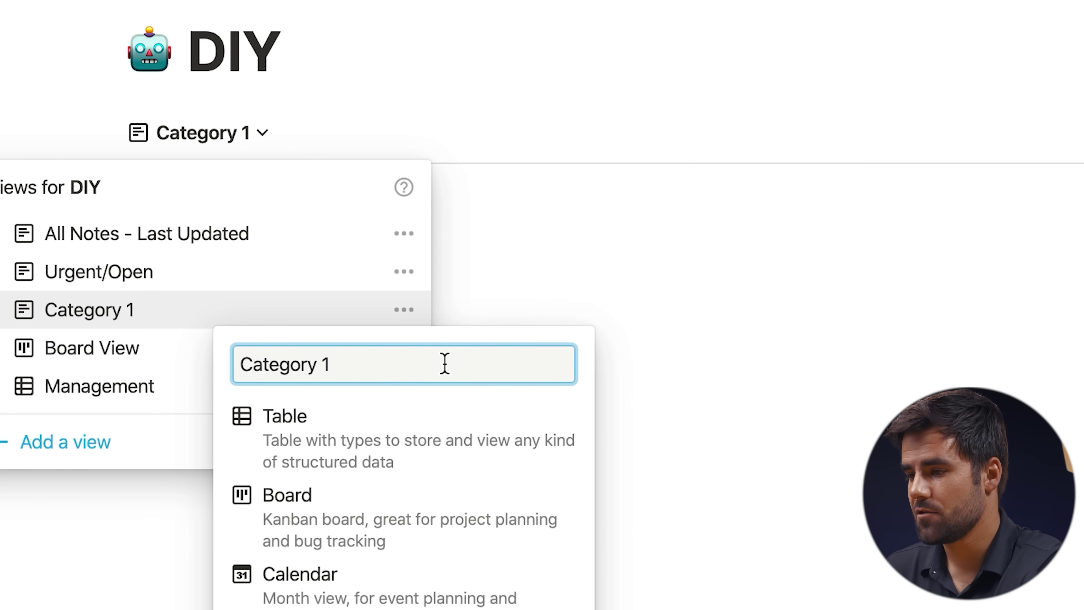
drag(444, 364, 133, 363)
text(Woodworking)
key(Return)
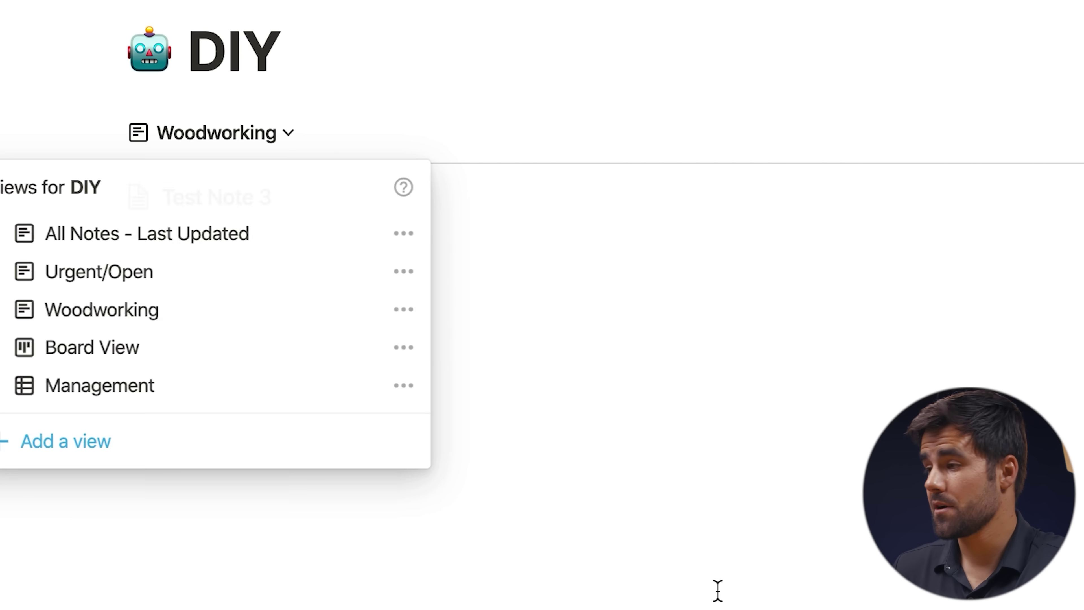
click(717, 590)
Step: Filter the Woodworking view to Category is Woodworking
click(615, 87)
click(378, 368)
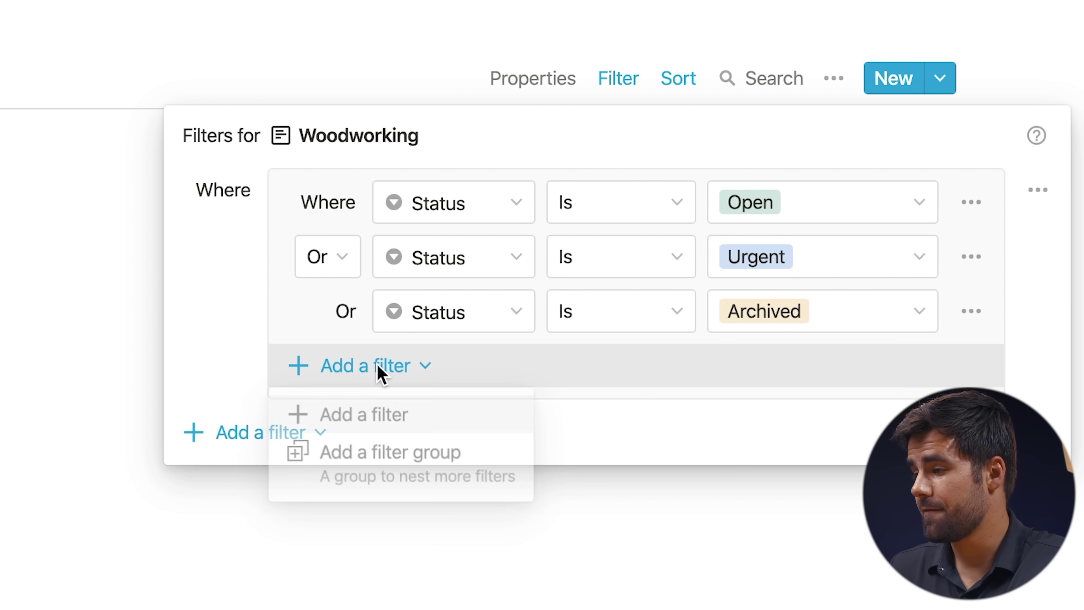
click(367, 413)
click(320, 583)
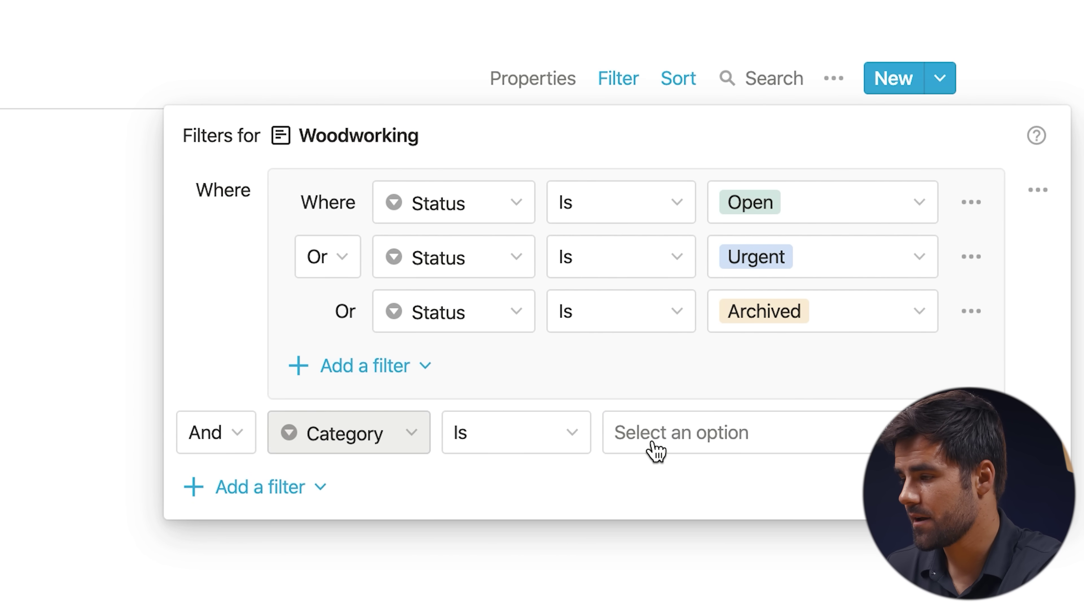
click(656, 451)
click(681, 580)
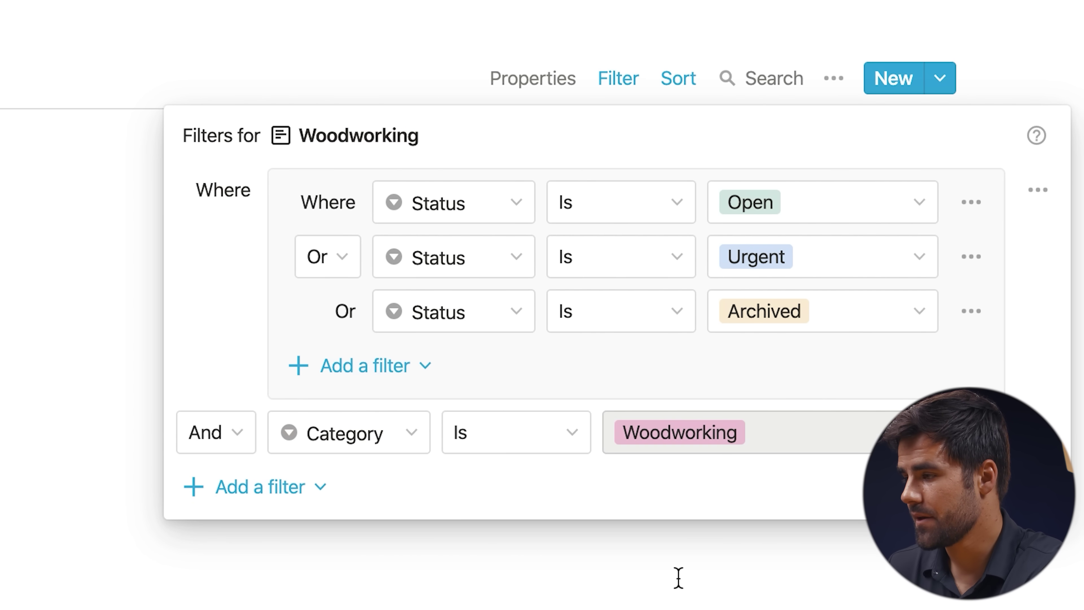
click(678, 578)
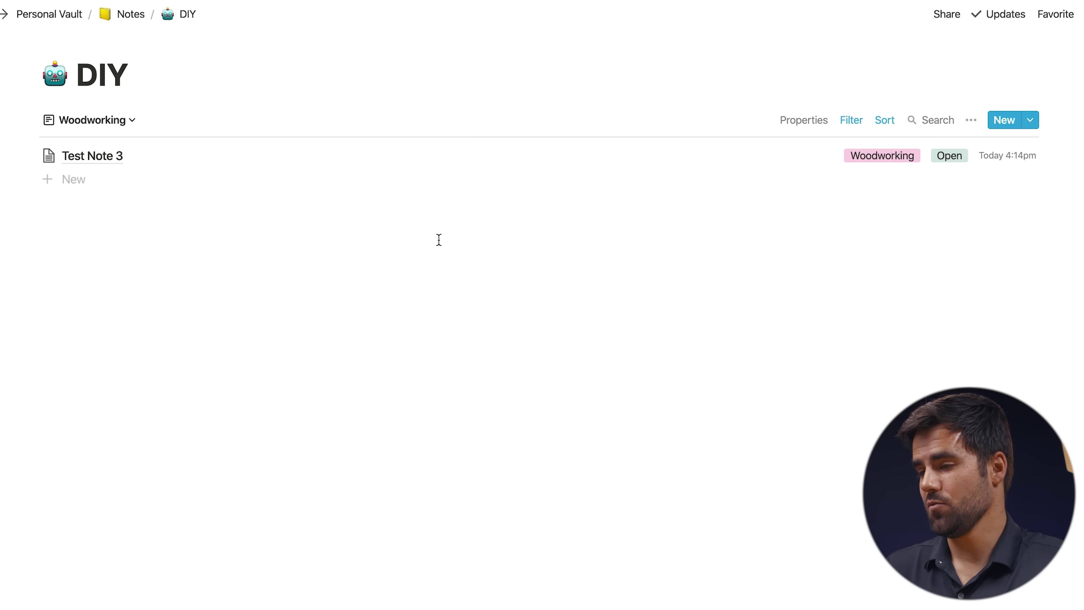
Step: Duplicate the Woodworking view of DIY and rename the copy Metalworking
click(130, 123)
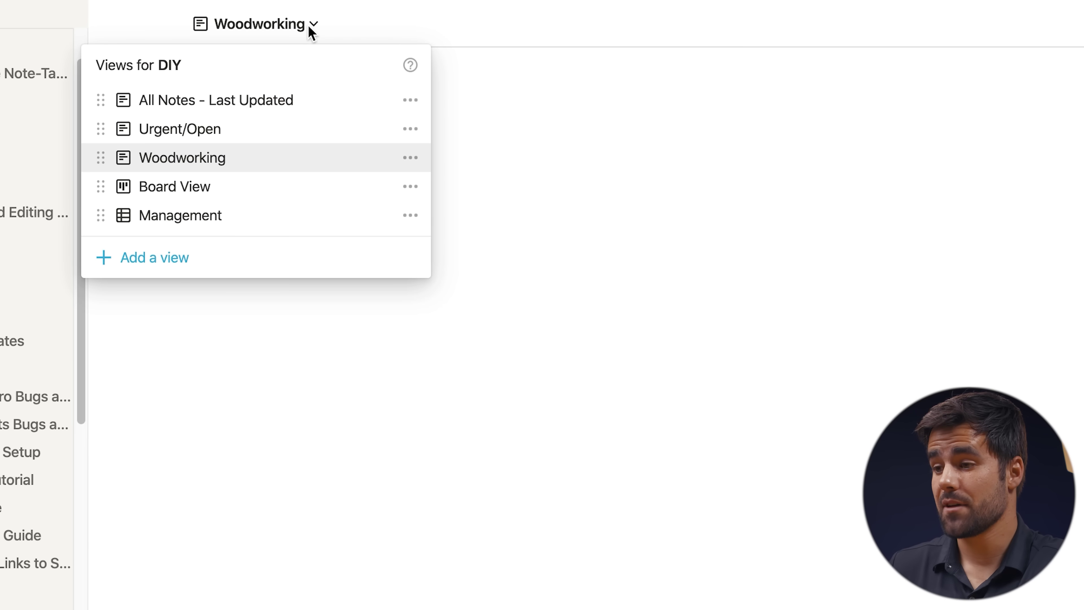
click(410, 158)
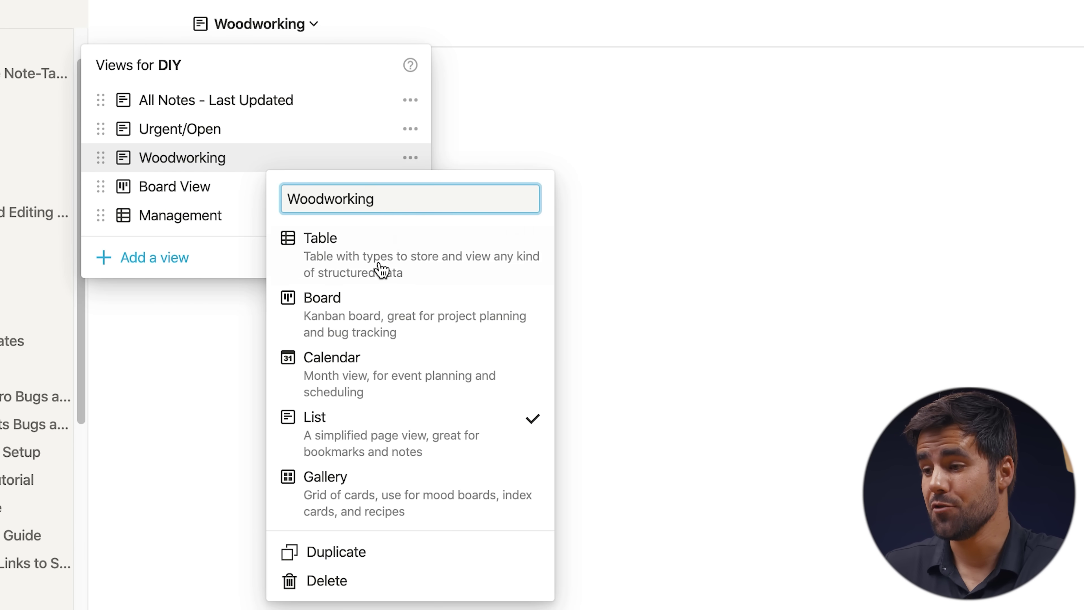
click(361, 567)
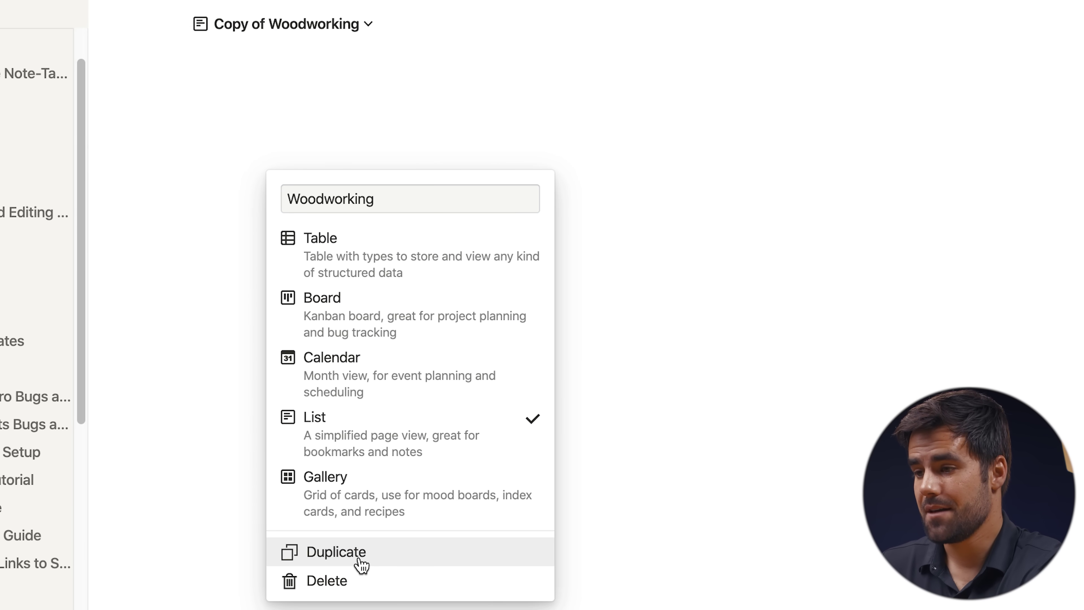
click(360, 25)
click(438, 187)
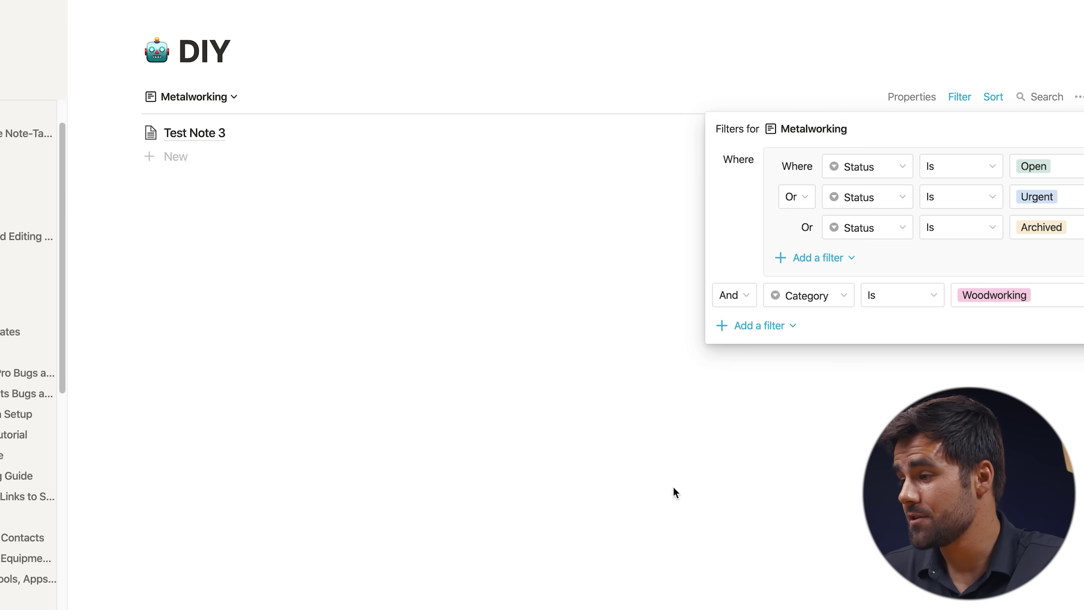
click(672, 491)
Step: Tag Test Note 3 as Metalworking and set the view's Category filter to Metalworking
click(996, 136)
click(510, 177)
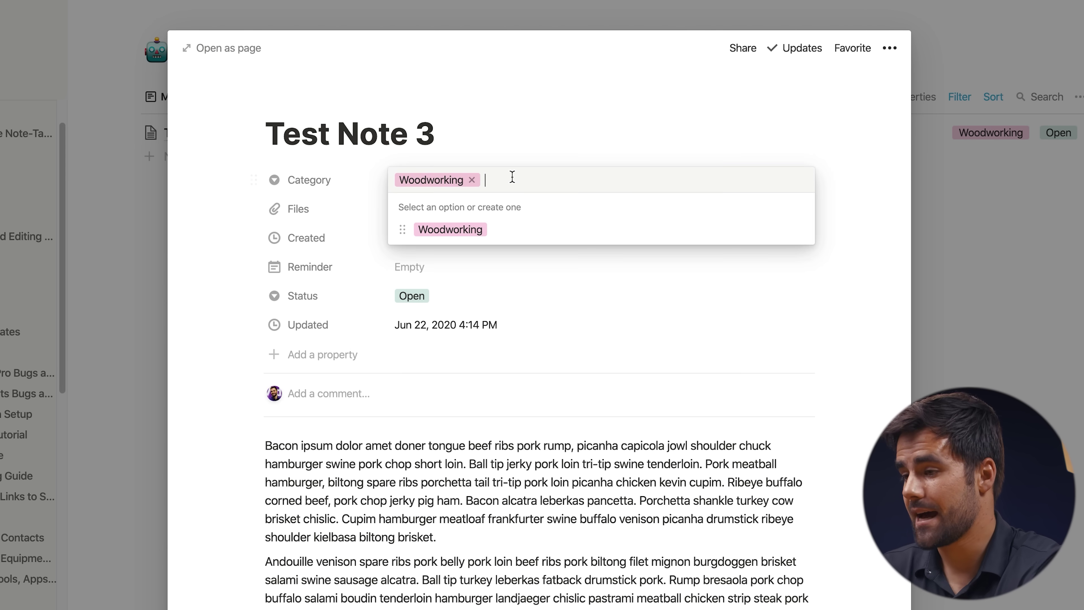
text(Meta)
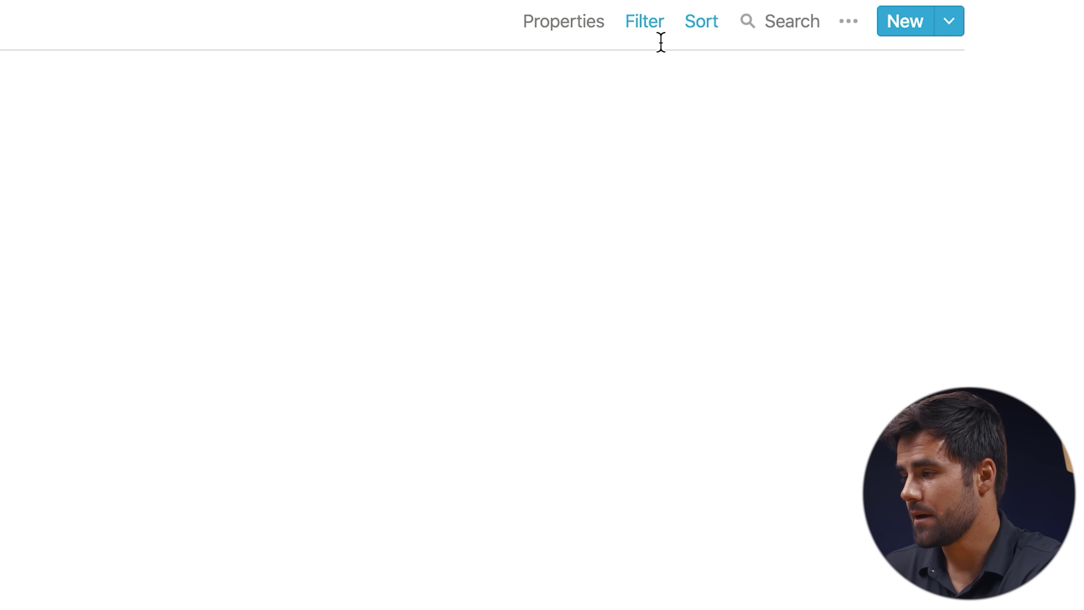
click(659, 36)
click(736, 367)
click(709, 537)
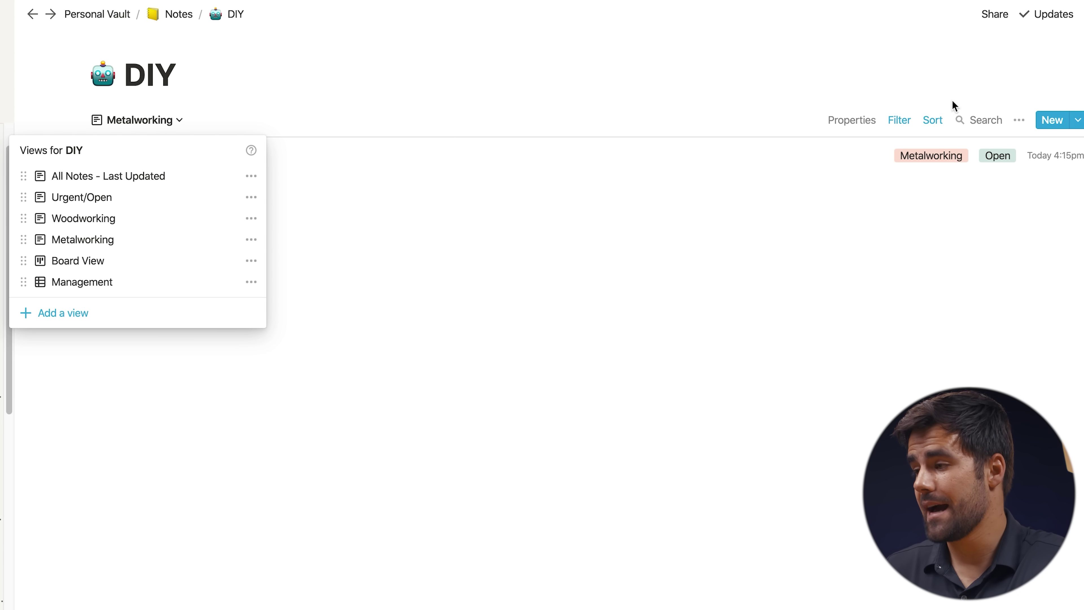
Step: Close the DIY views list, type 'Guitar sig', and return to the Metalworking list view
click(774, 420)
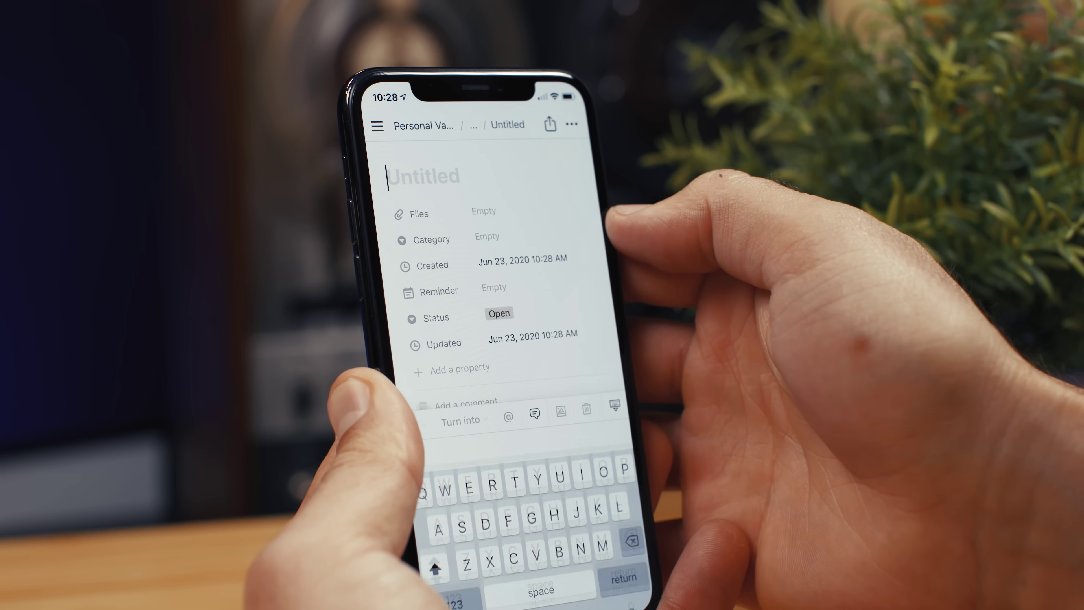
text(Guitar sig)
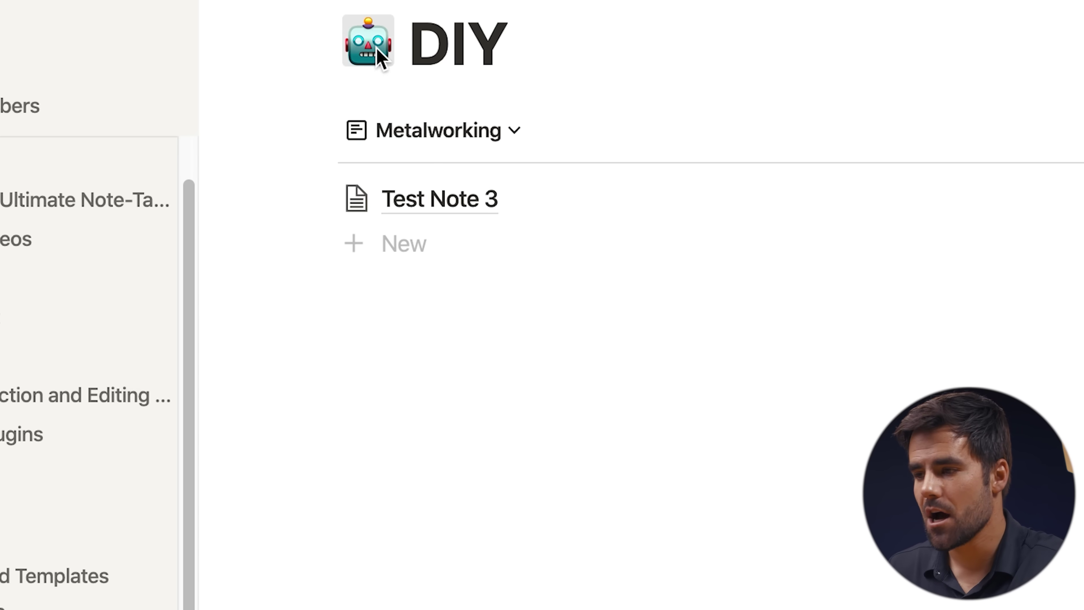
Step: Replace the DIY page's robot icon with a hammer, then go via Notes to Status Dashboard
click(378, 51)
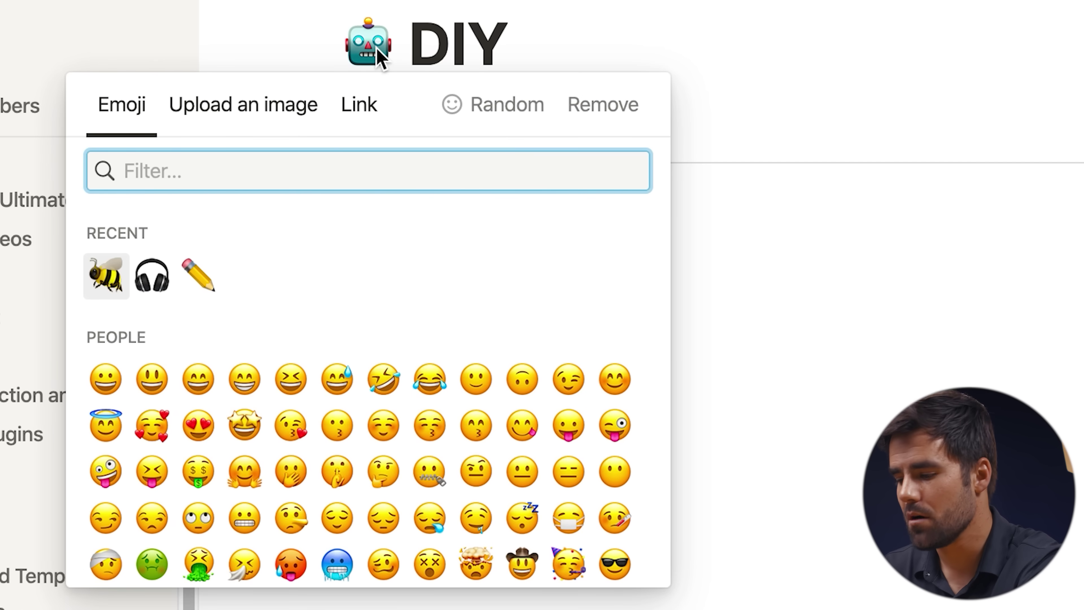
text(Hammer)
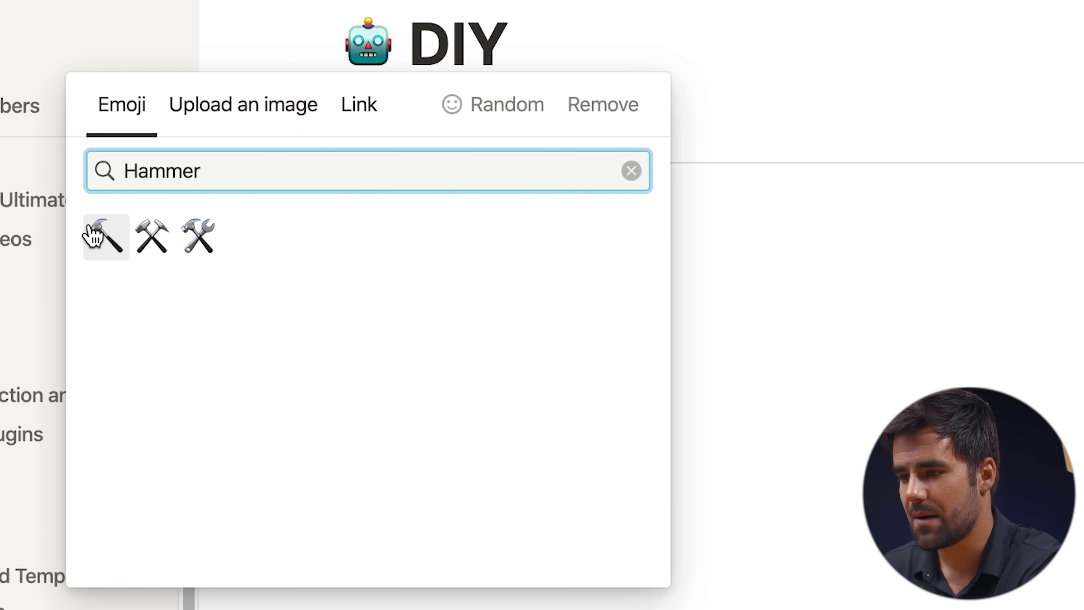
click(104, 235)
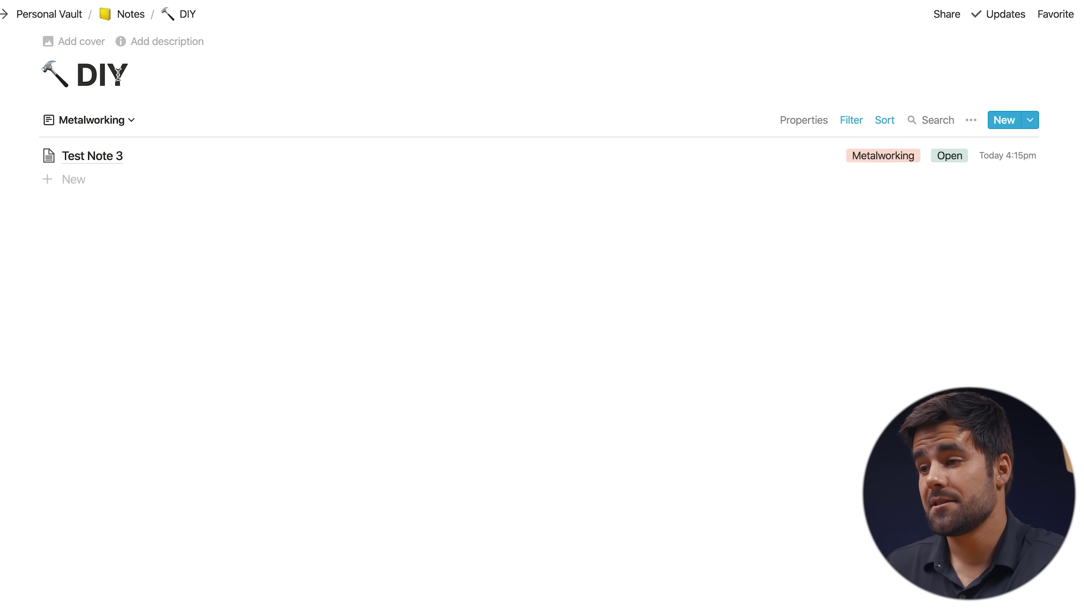
click(123, 14)
click(150, 397)
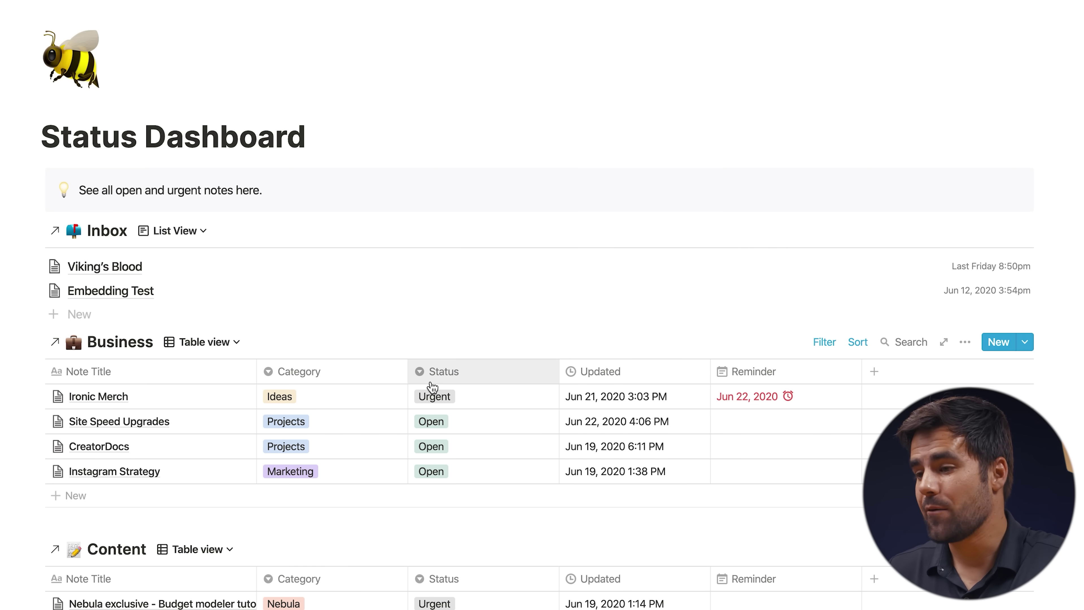
Step: Add a linked view of the DIY database at the bottom of Status Dashboard using /link
scroll(437, 589, down, 6)
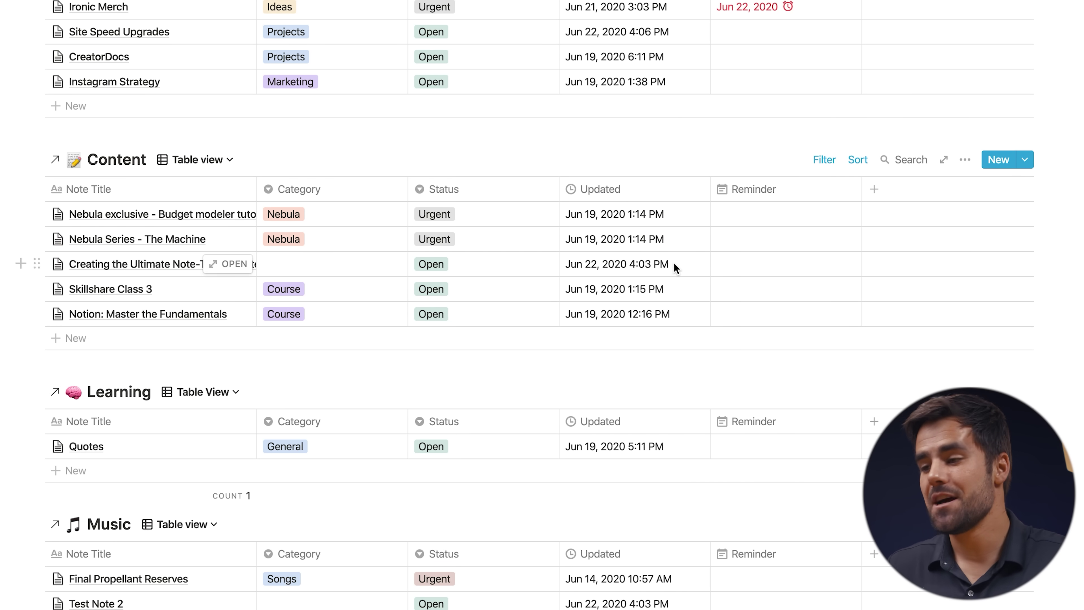
scroll(674, 268, down, 15)
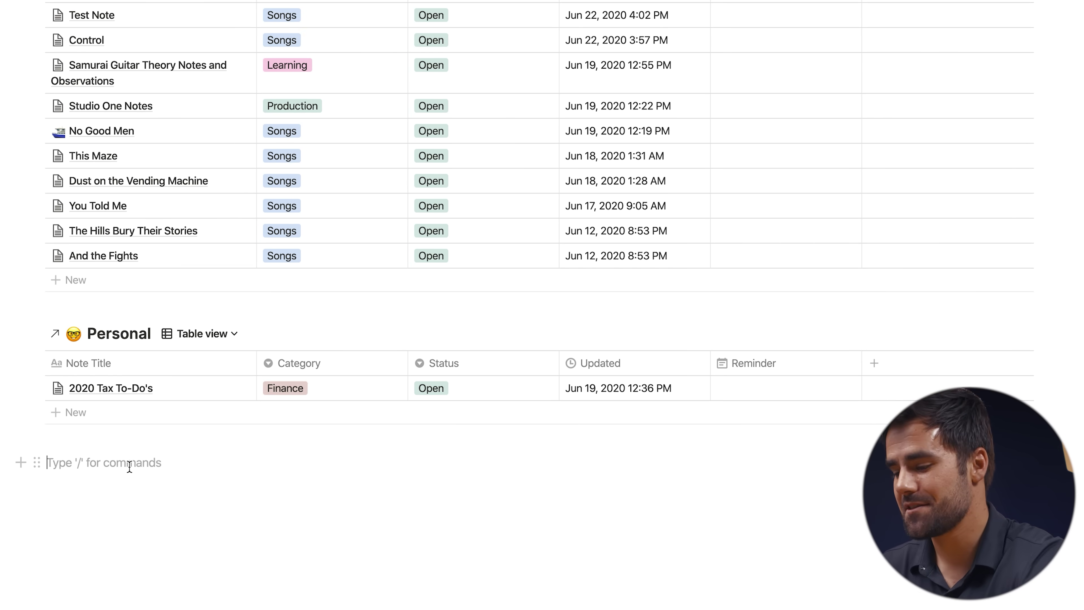
text(/)
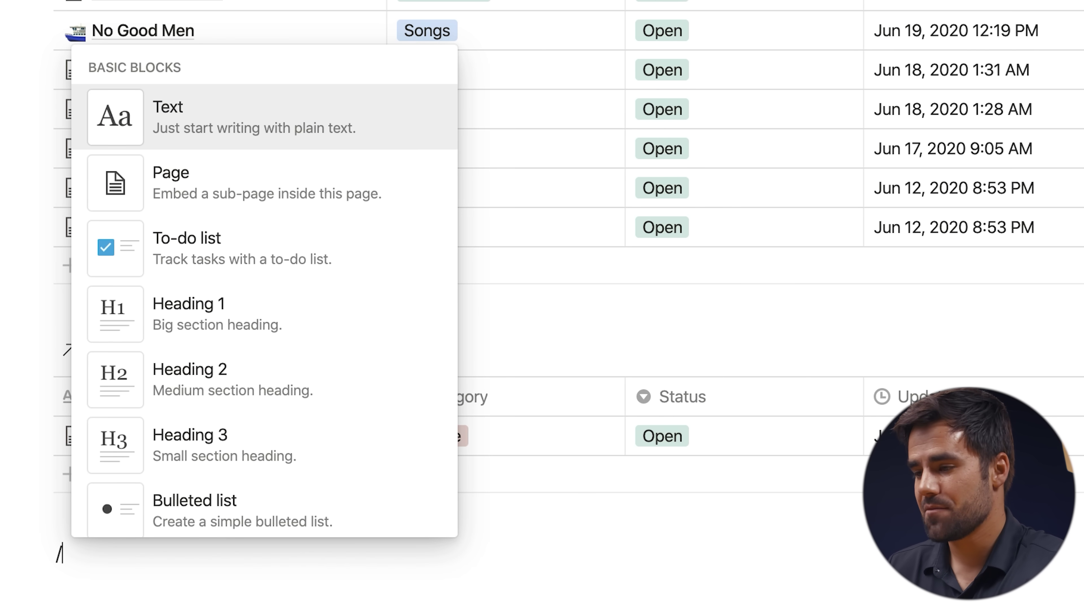
text(link)
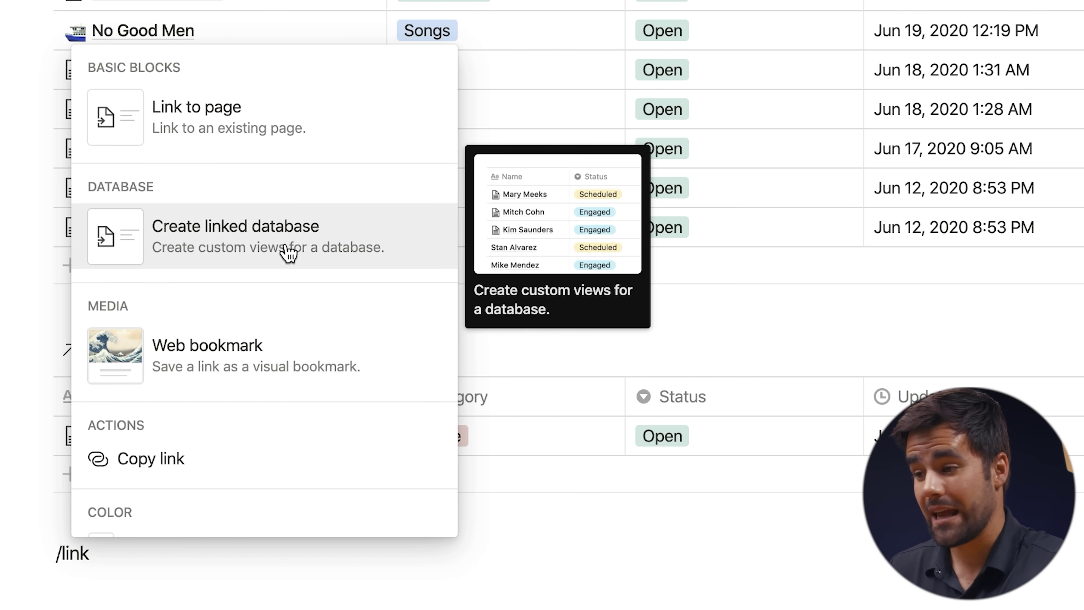
click(286, 251)
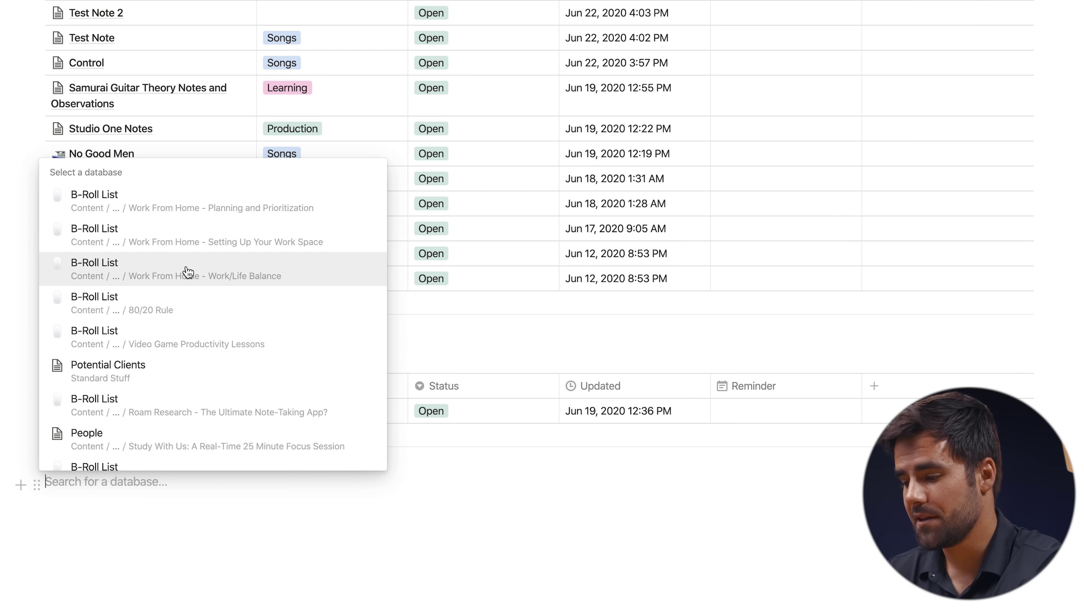
text(DIY)
click(140, 445)
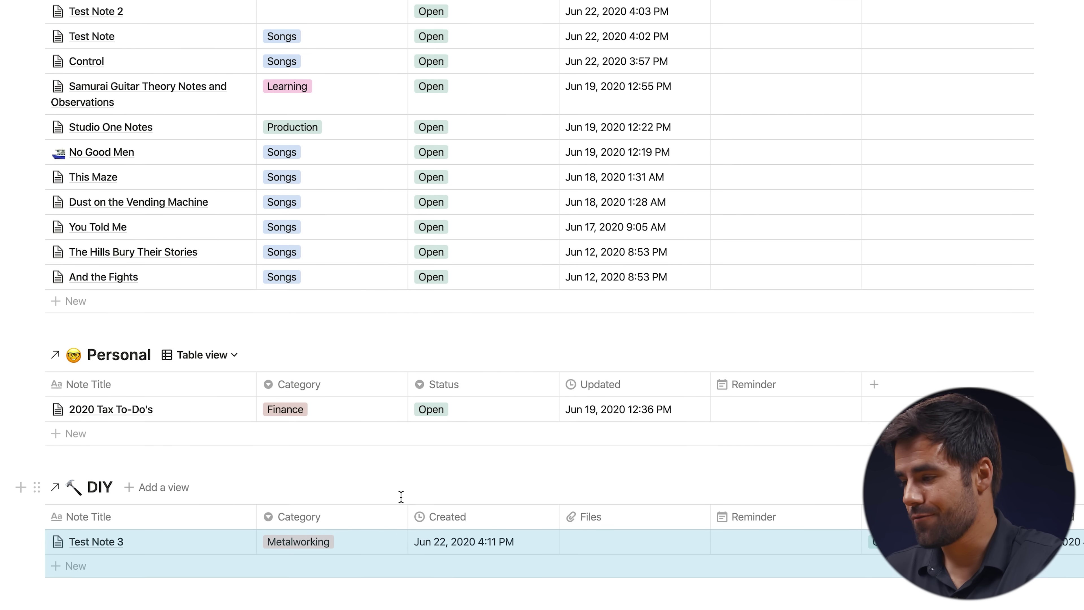
scroll(399, 496, down, 2)
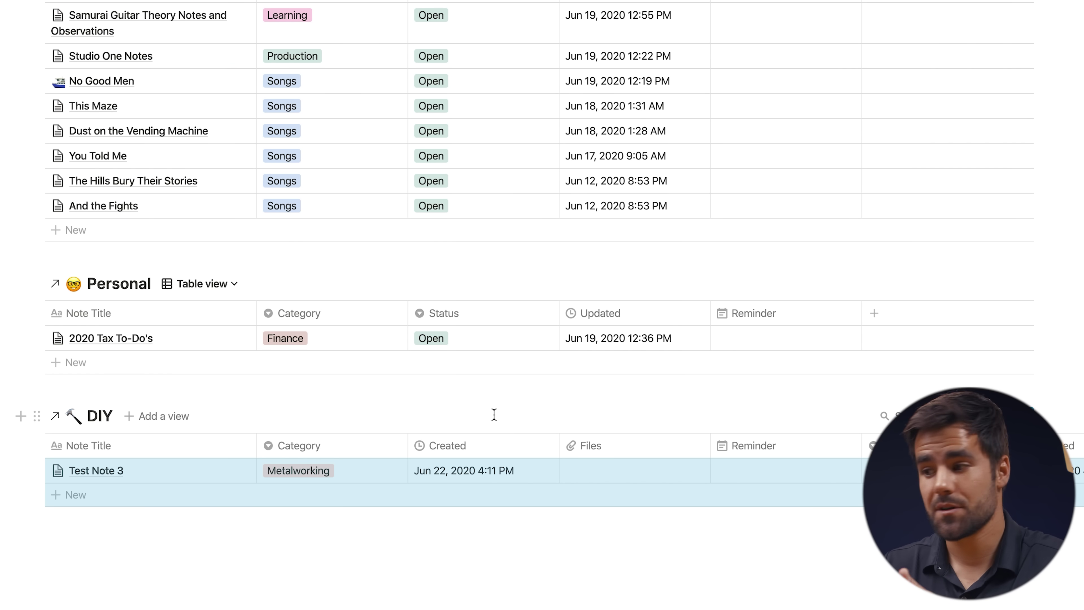
Step: Move the Files column left, then hide the Created and Files columns in the linked DIY table
drag(591, 445, 572, 429)
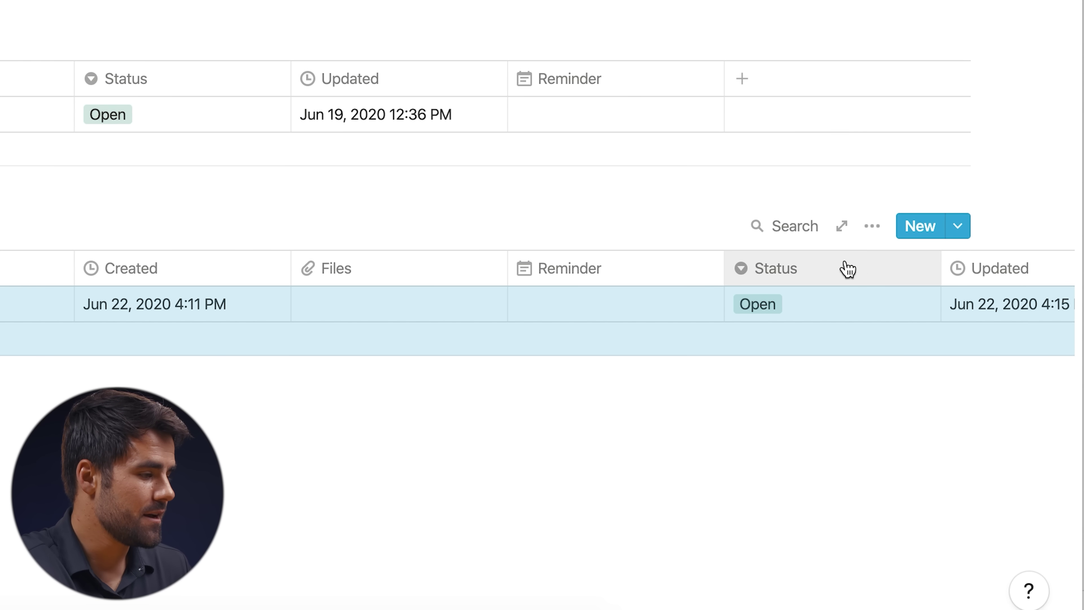
click(871, 227)
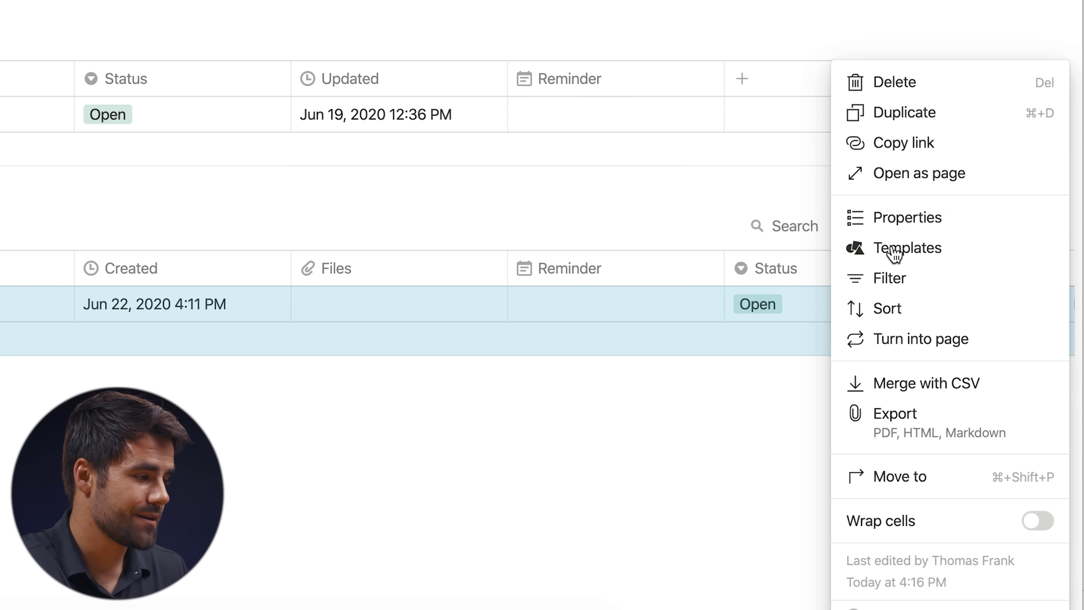
click(913, 218)
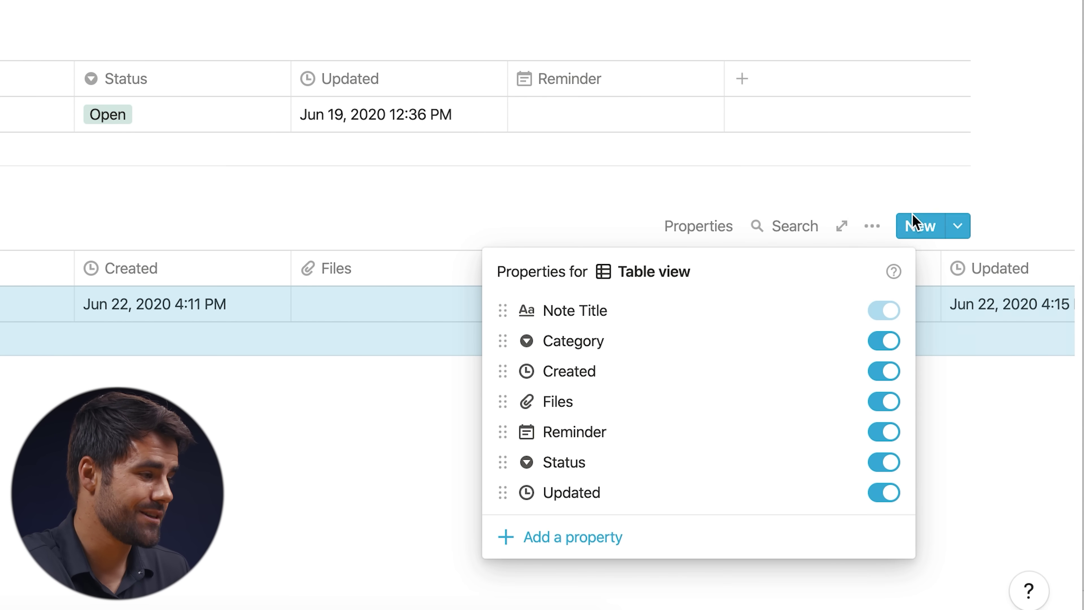
click(889, 373)
click(886, 403)
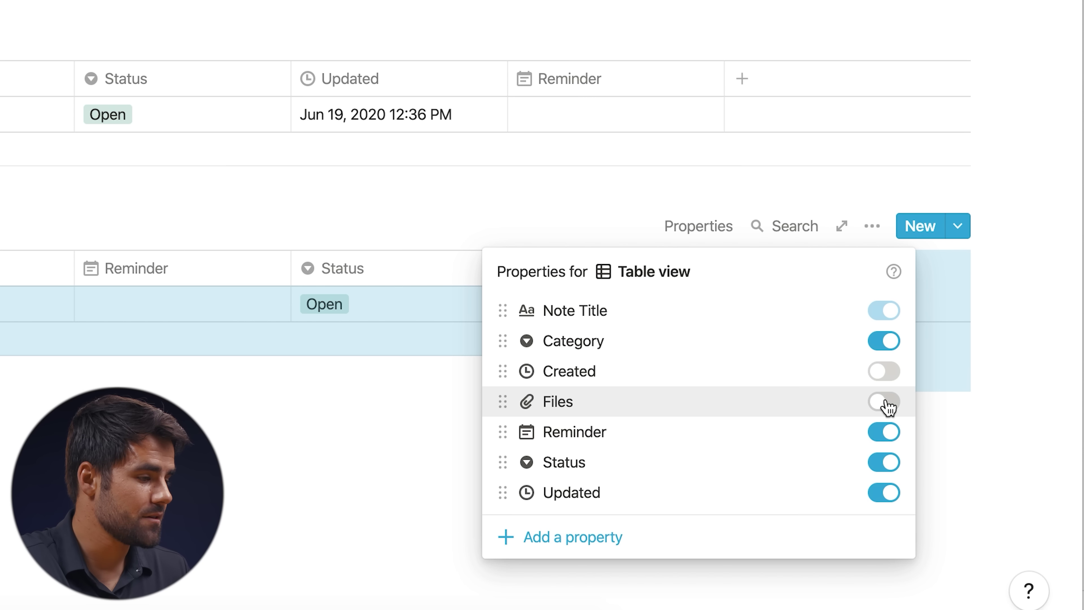
click(271, 515)
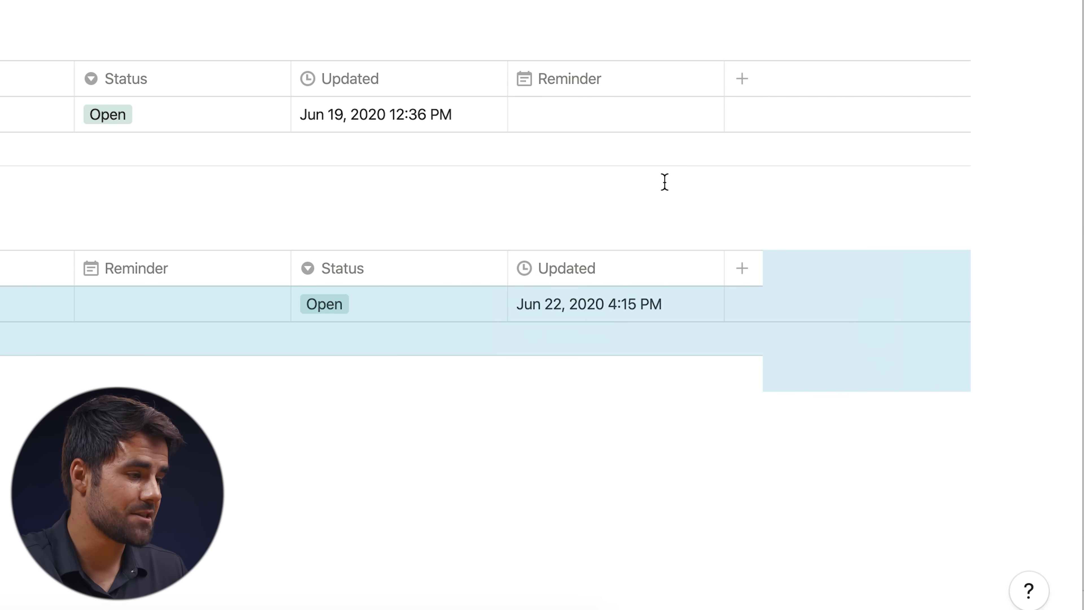
click(203, 251)
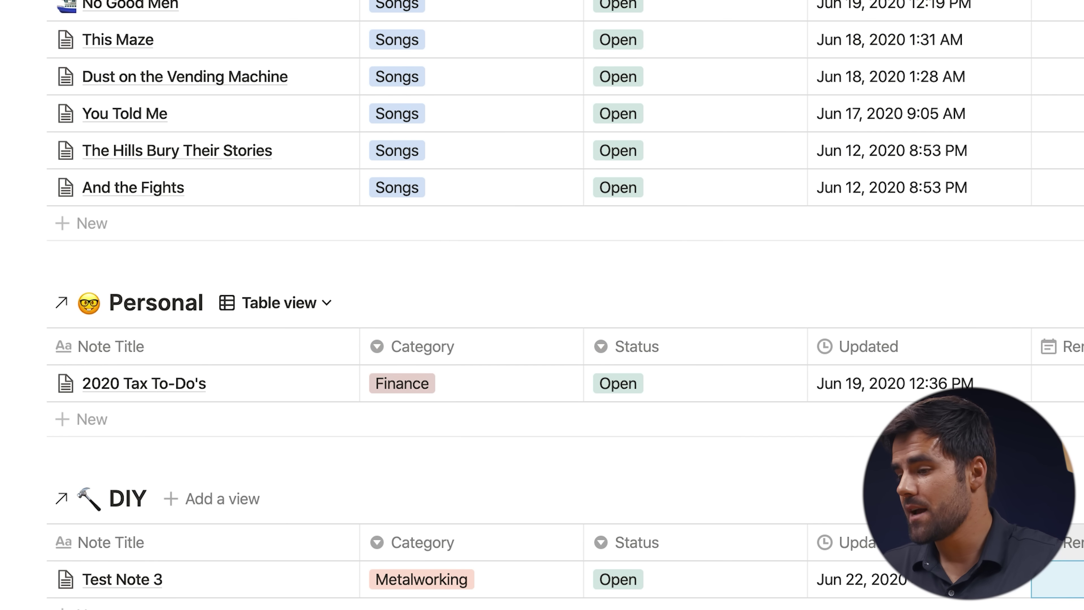
Step: Add a second table view named Table View to the linked DIY database
click(231, 499)
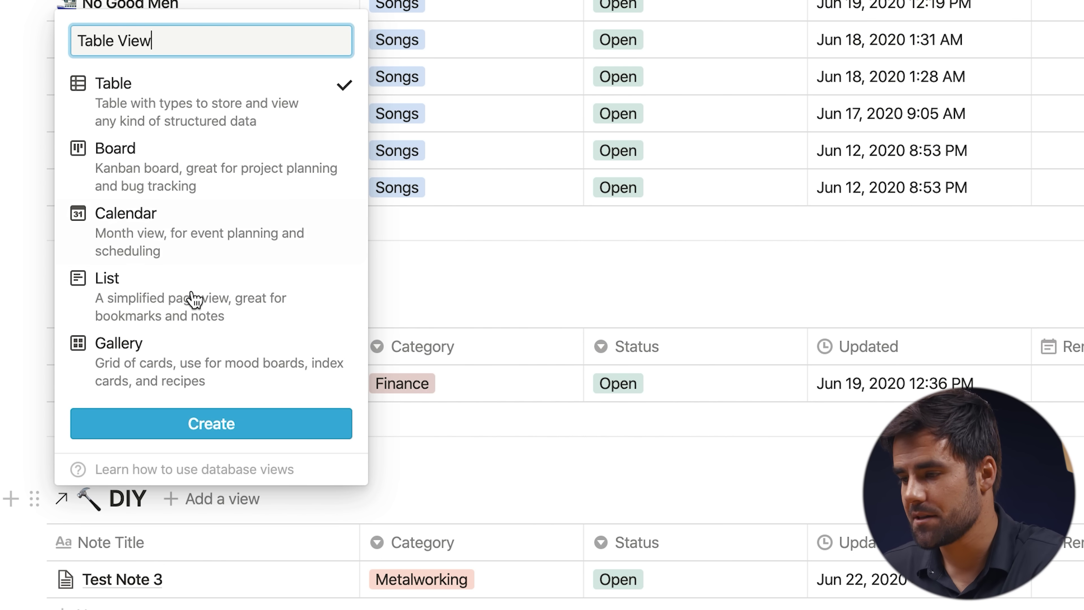
click(211, 422)
scroll(223, 281, down, 3)
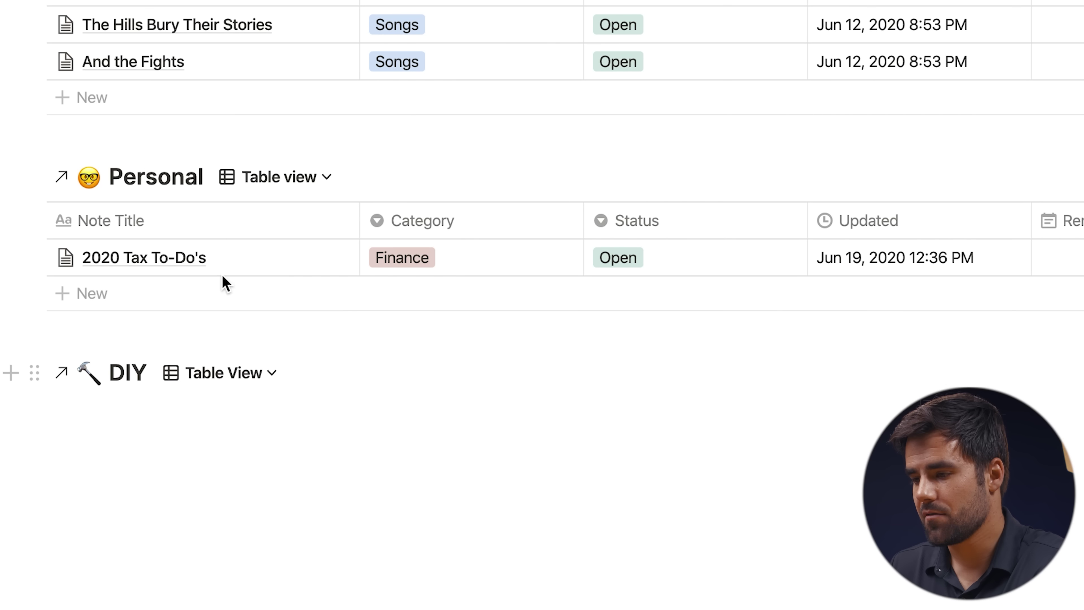
click(253, 375)
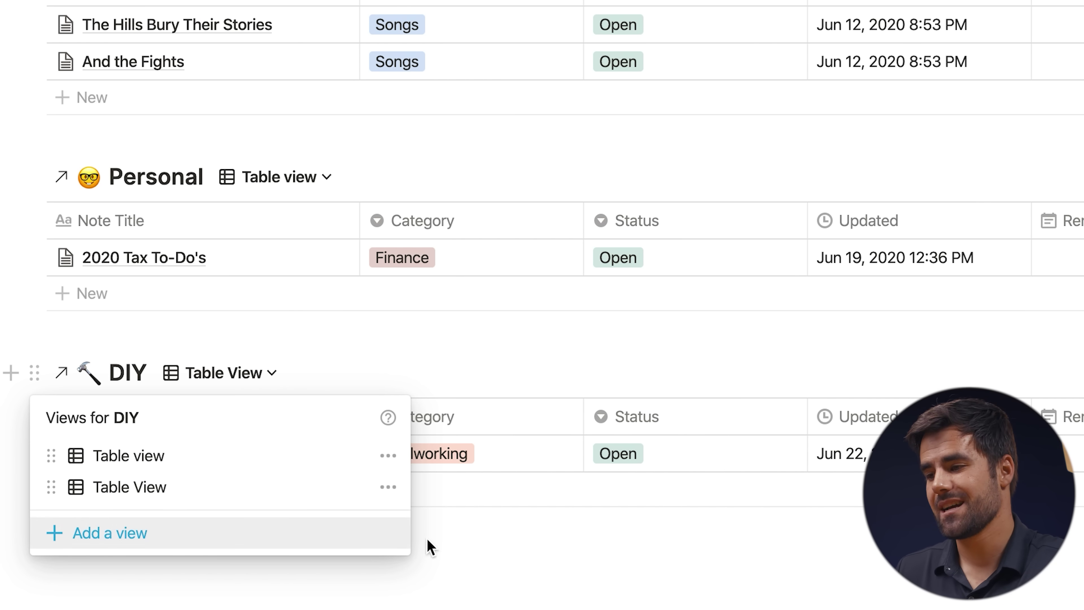
click(648, 573)
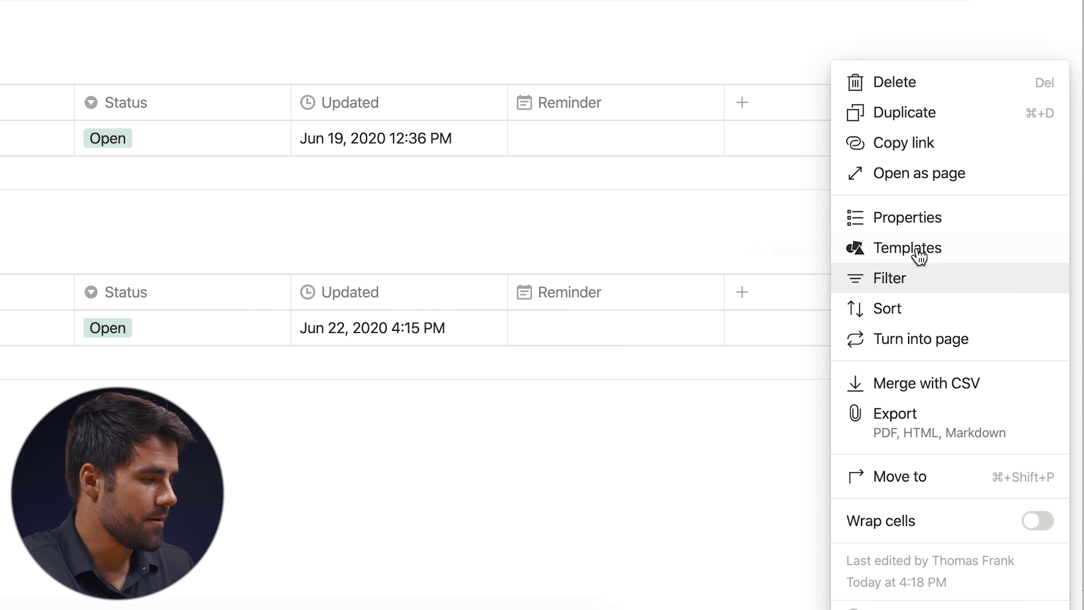
Step: Add a filter group keeping notes whose Status is Open or Urgent
click(895, 278)
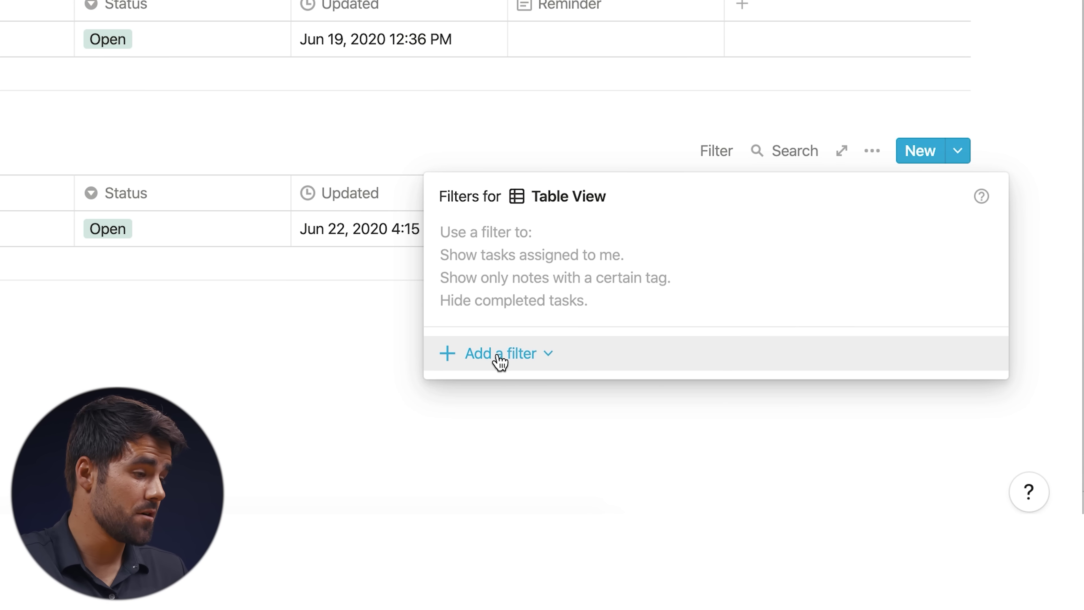
click(496, 356)
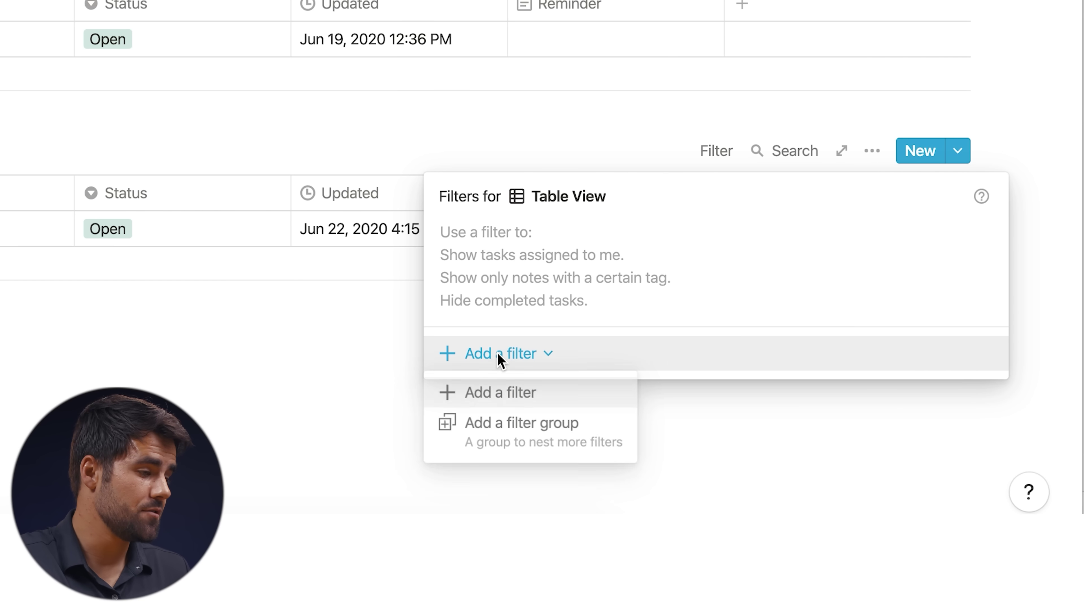
click(532, 427)
click(624, 252)
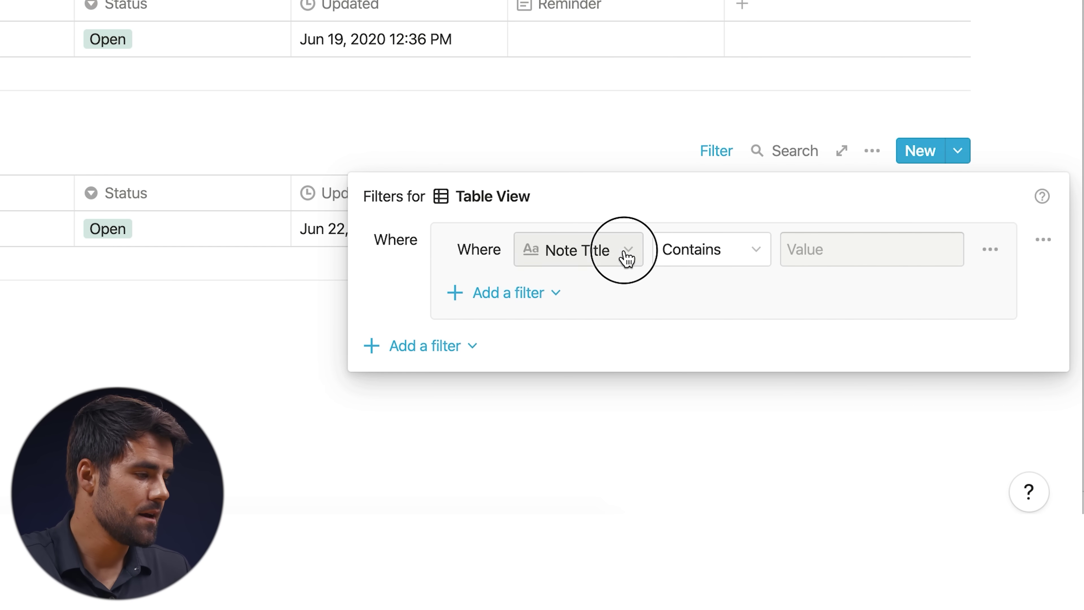
click(548, 179)
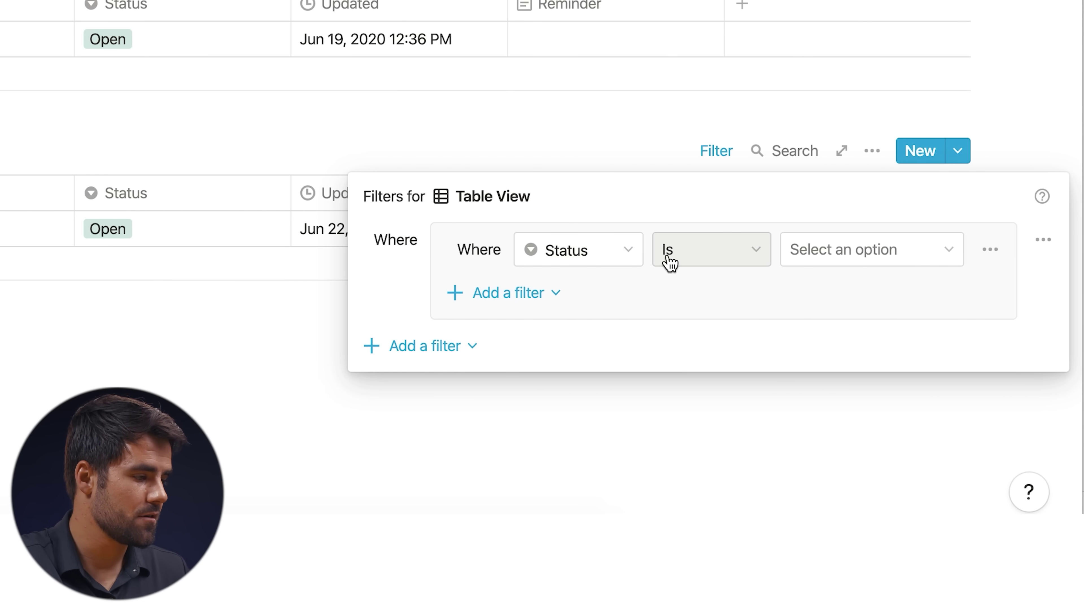
click(817, 249)
click(819, 370)
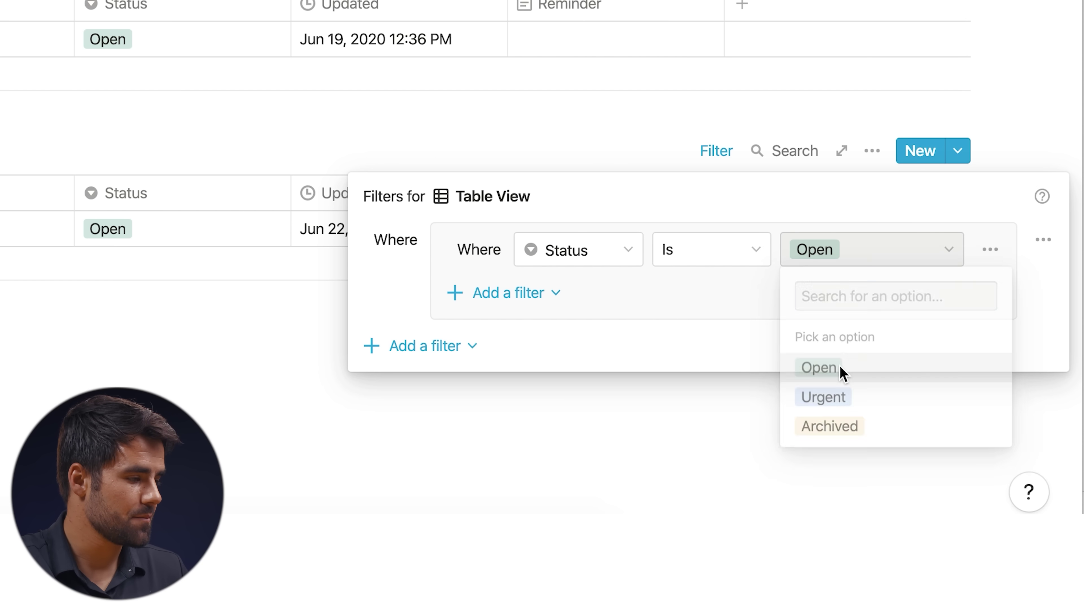
click(512, 293)
click(546, 333)
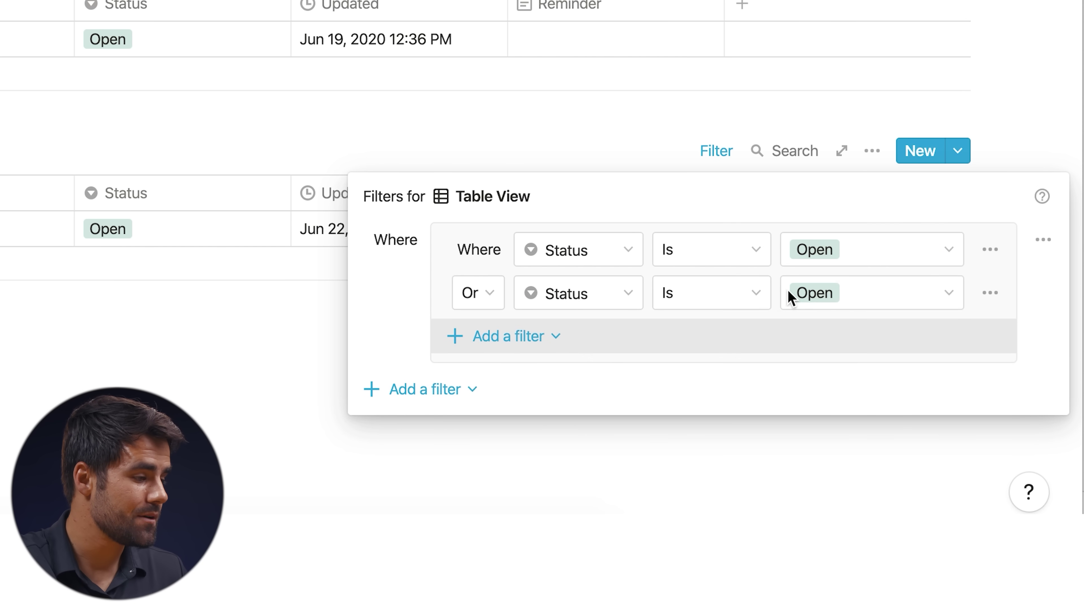
click(787, 293)
click(832, 442)
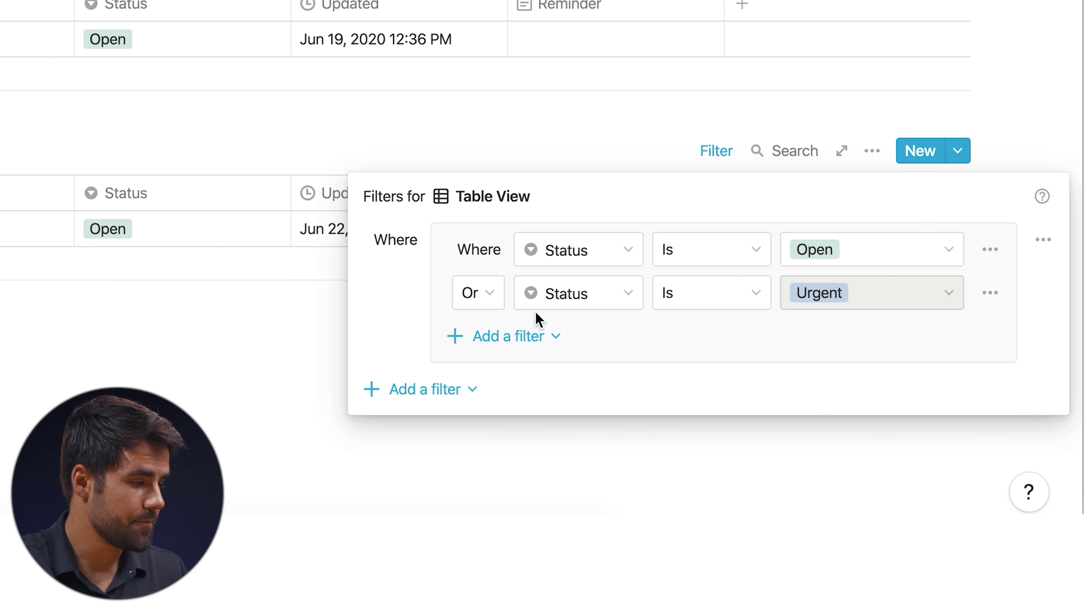
Step: Add a third Or rule to the group: Category is empty
click(499, 341)
click(512, 376)
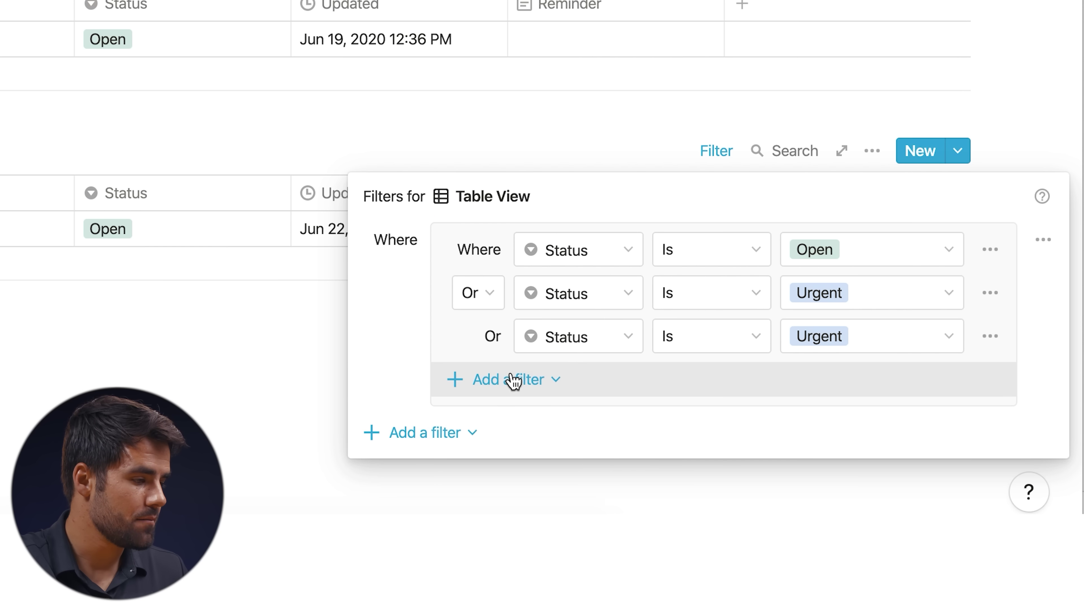
click(567, 338)
click(563, 161)
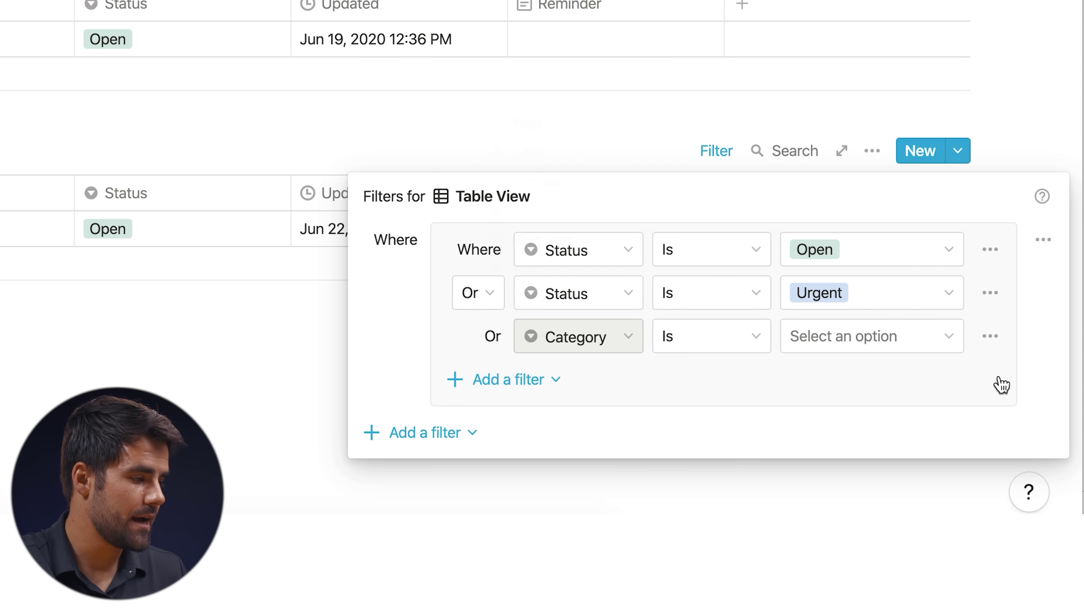
click(730, 338)
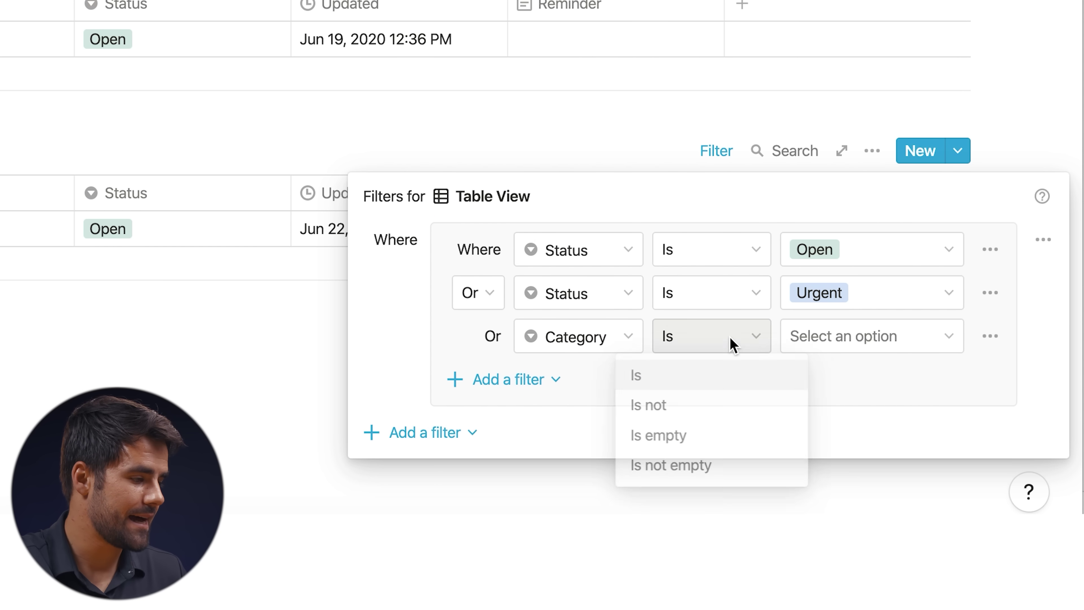
click(680, 445)
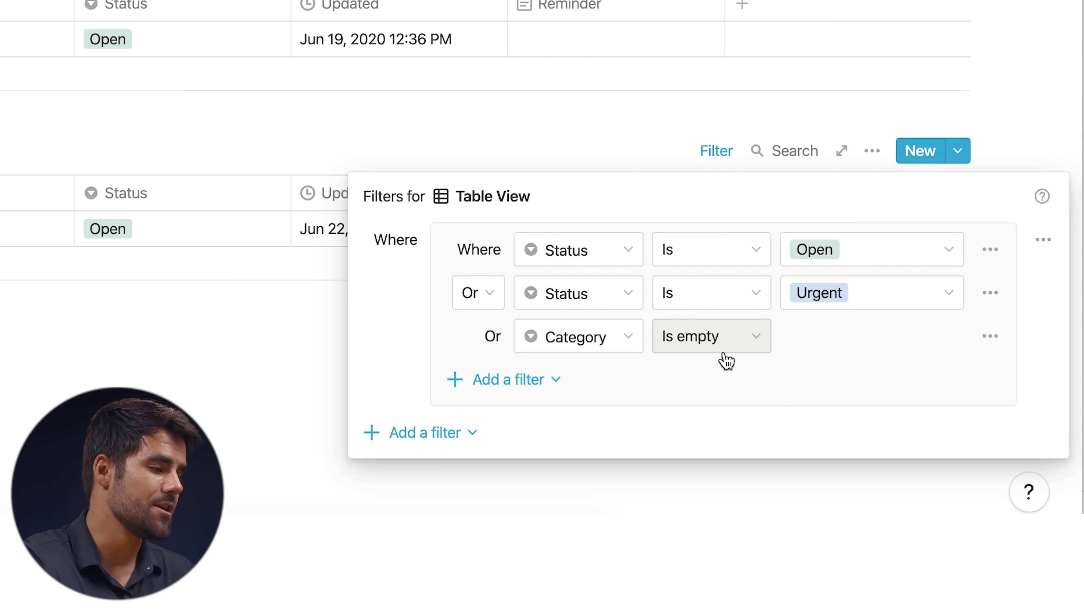
click(264, 325)
scroll(555, 192, down, 3)
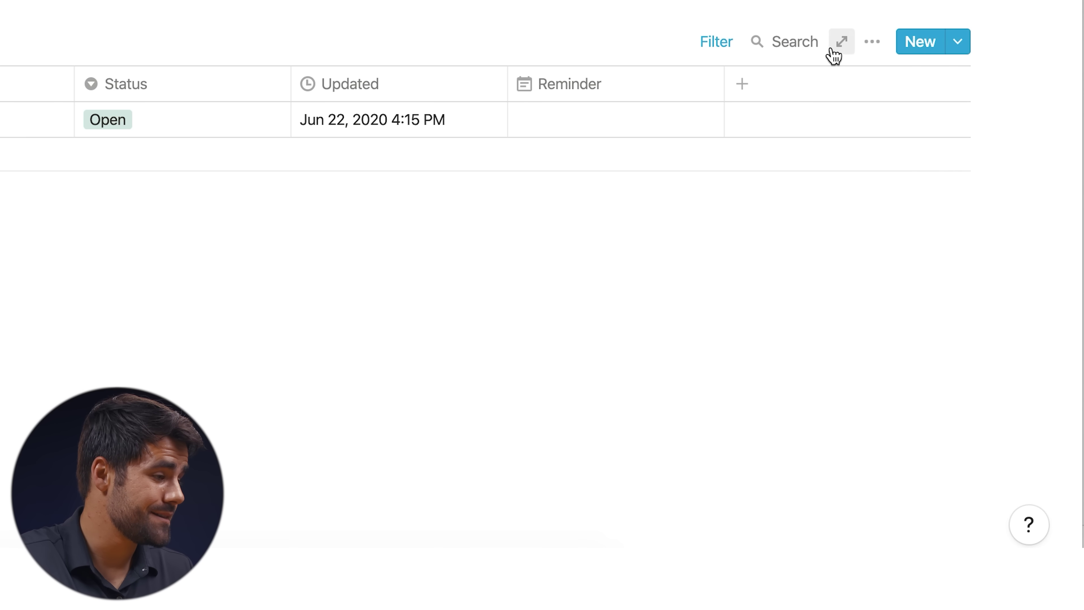
Step: Sort the DIY Table View by Status descending, then by Updated descending
click(872, 42)
click(888, 242)
click(579, 174)
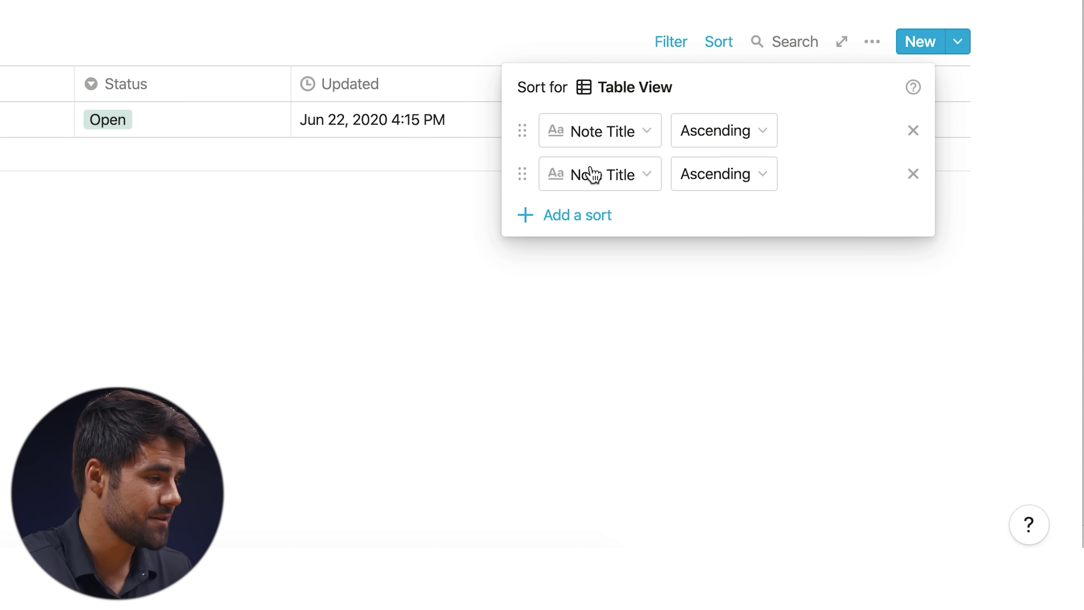
click(660, 138)
click(559, 374)
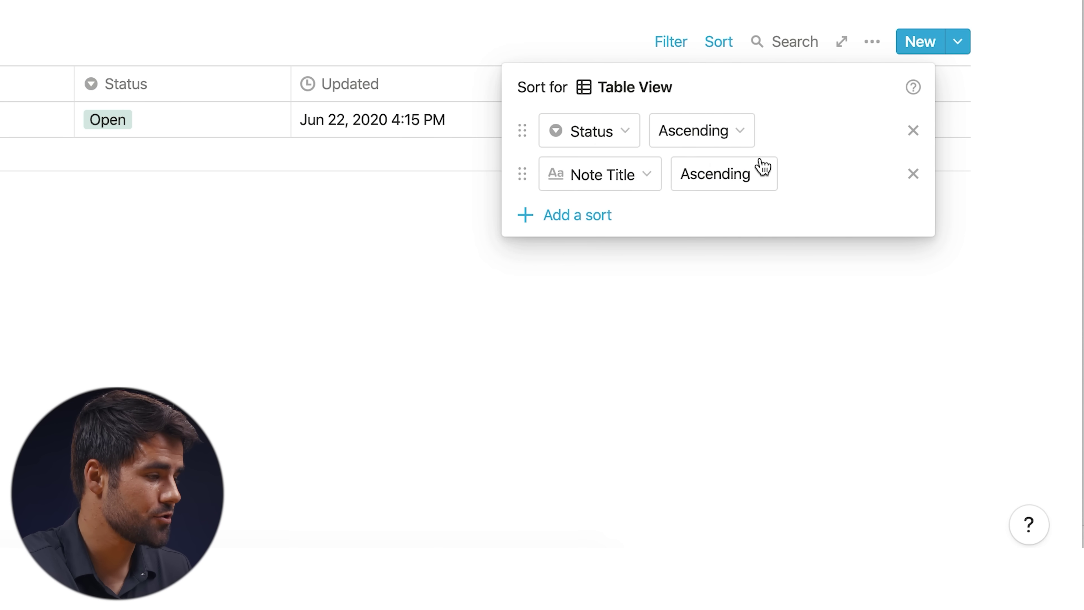
click(727, 138)
click(691, 198)
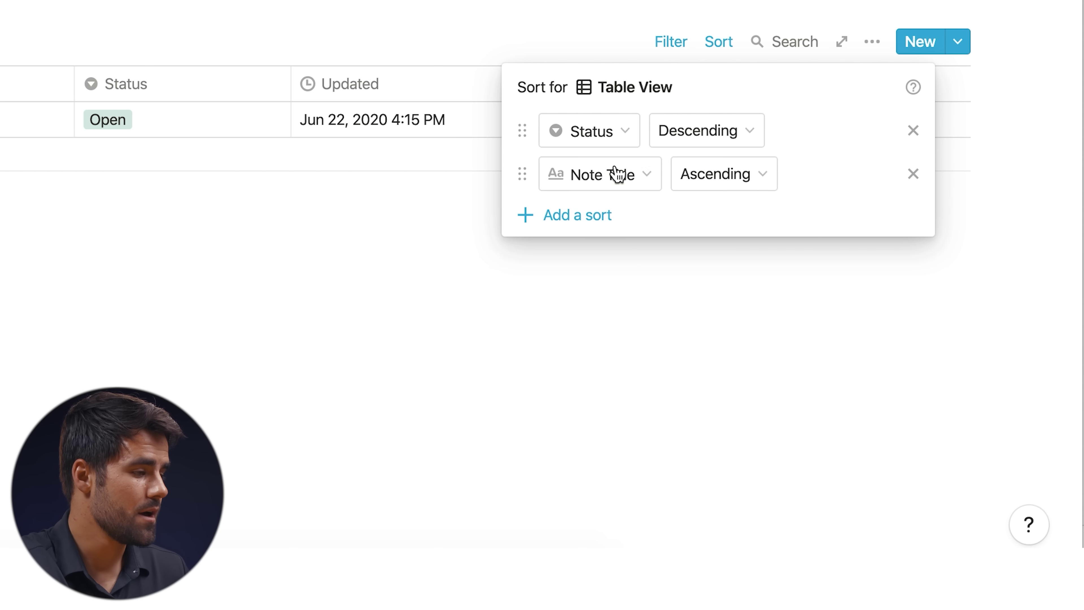
click(621, 175)
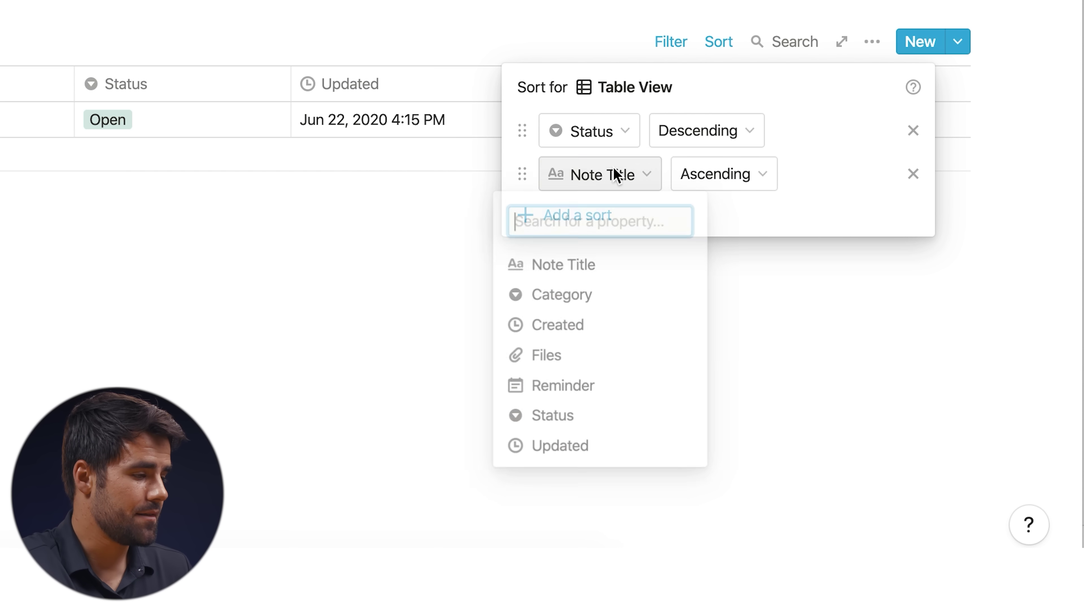
click(567, 448)
click(733, 184)
click(708, 245)
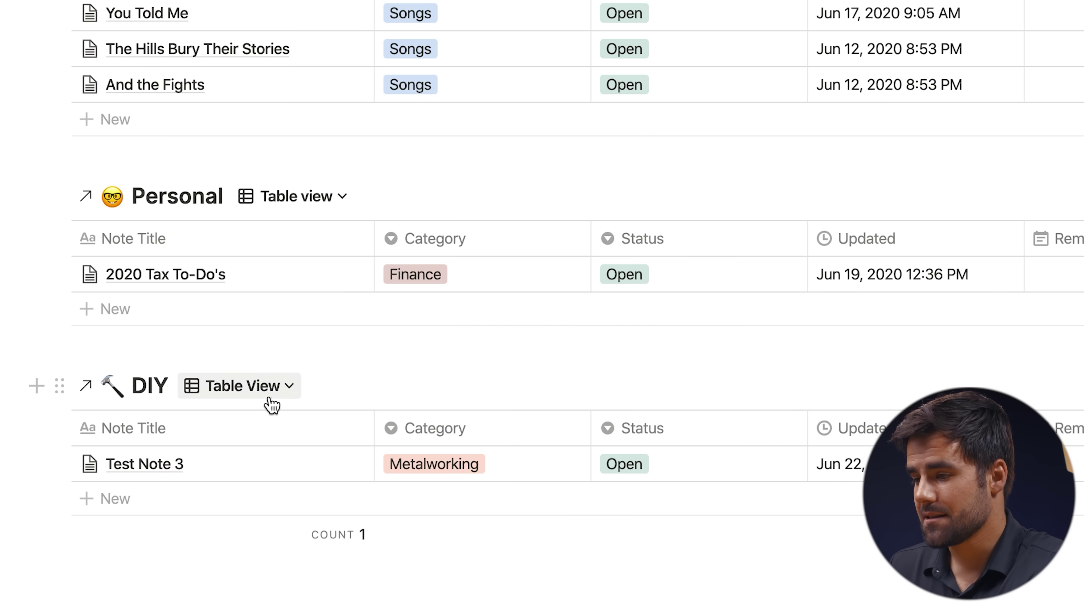
click(269, 398)
Step: Duplicate Table View, rename the copy List View, and switch it to a list layout
click(408, 502)
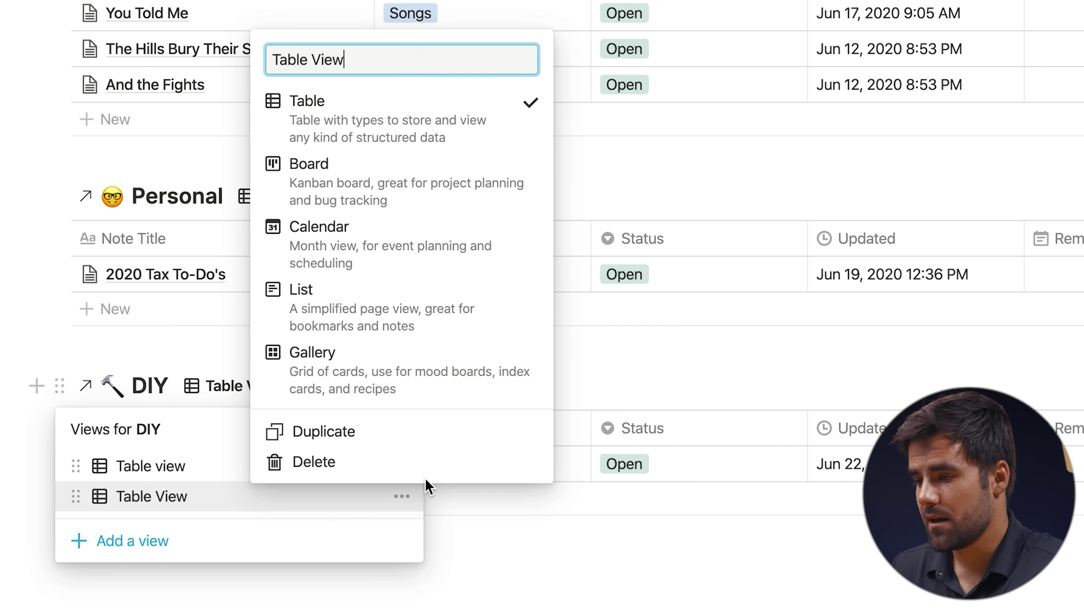
click(333, 430)
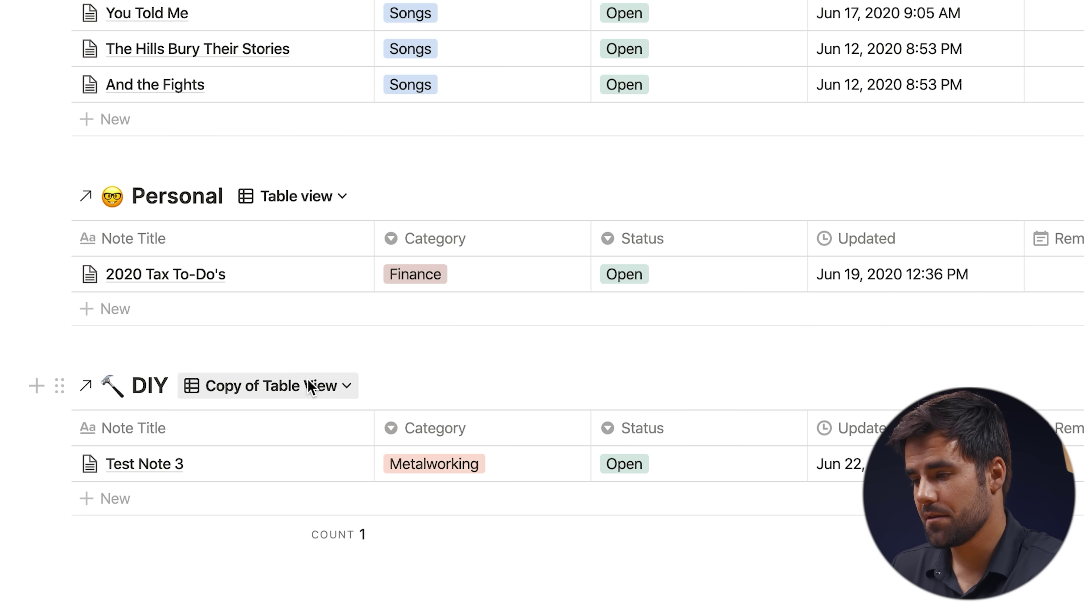
click(316, 384)
click(431, 526)
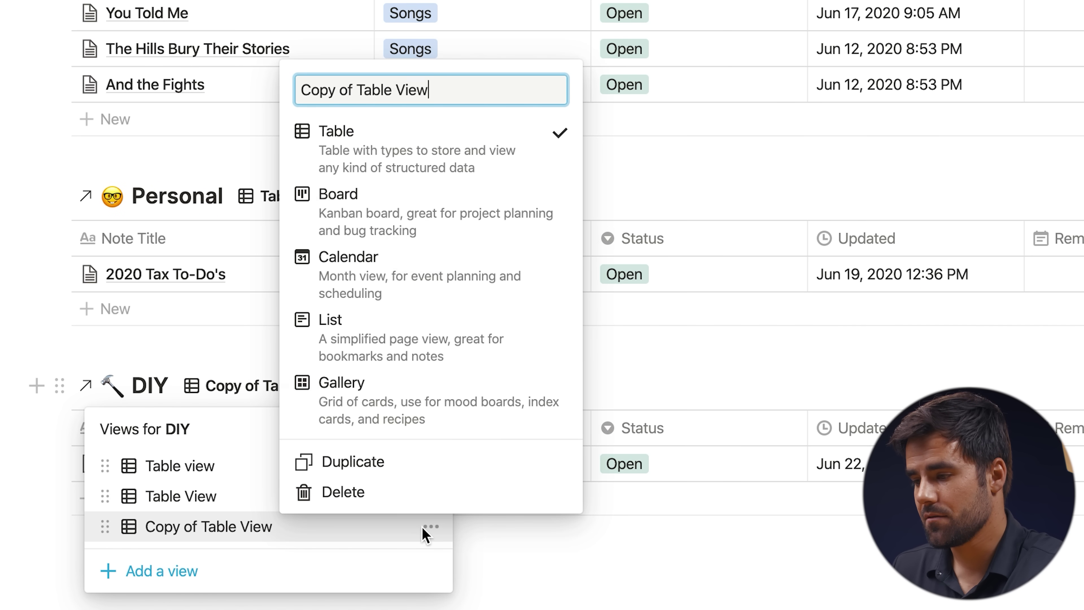
key(Escape)
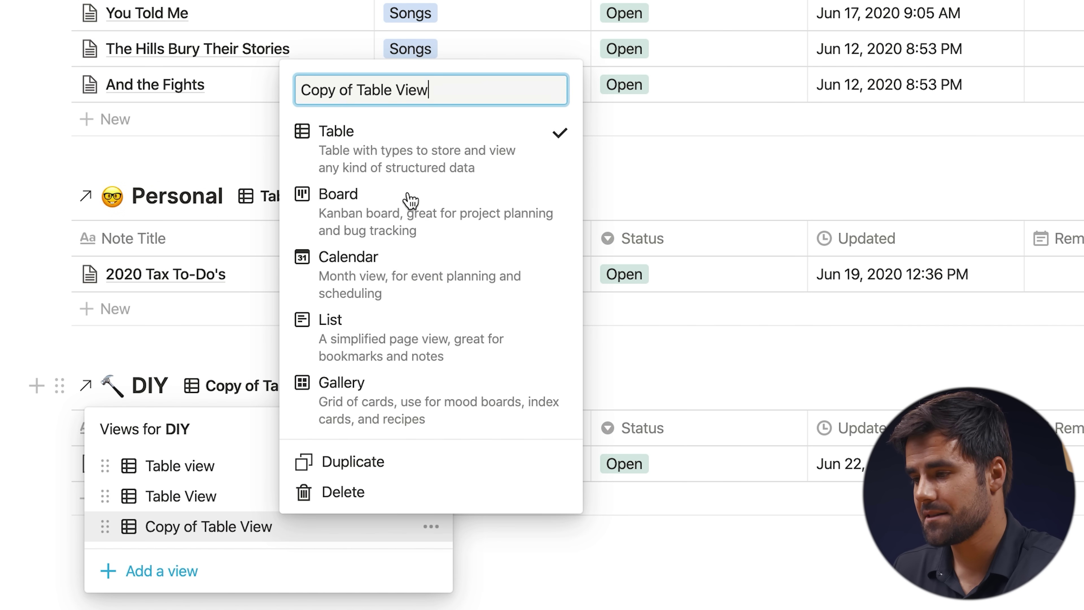
drag(428, 91, 306, 93)
text(List)
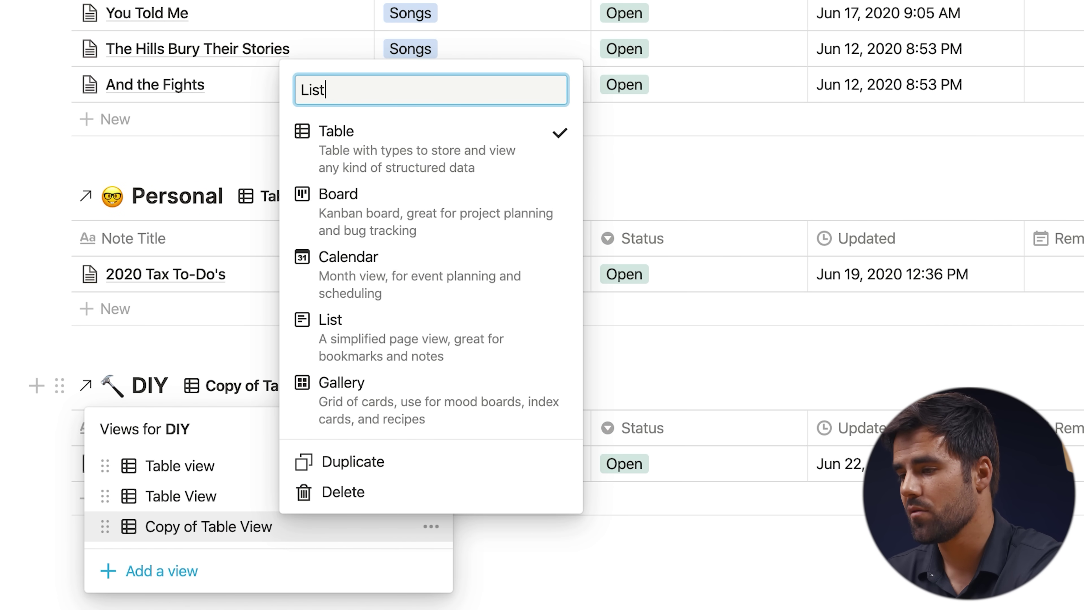
click(380, 322)
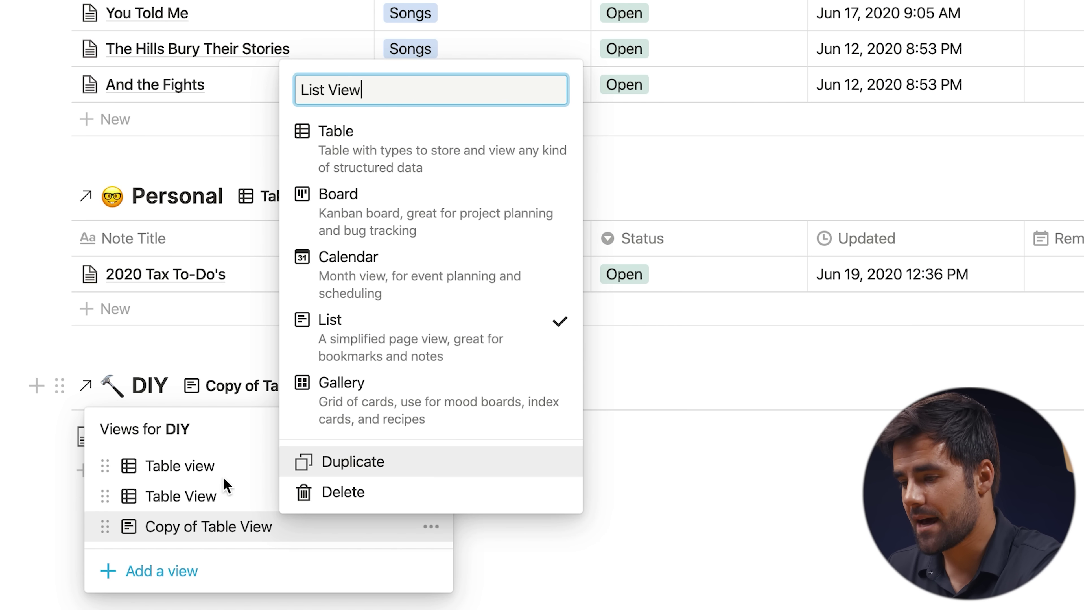
click(240, 484)
Step: Delete the original Table view from the linked DIY database
click(432, 466)
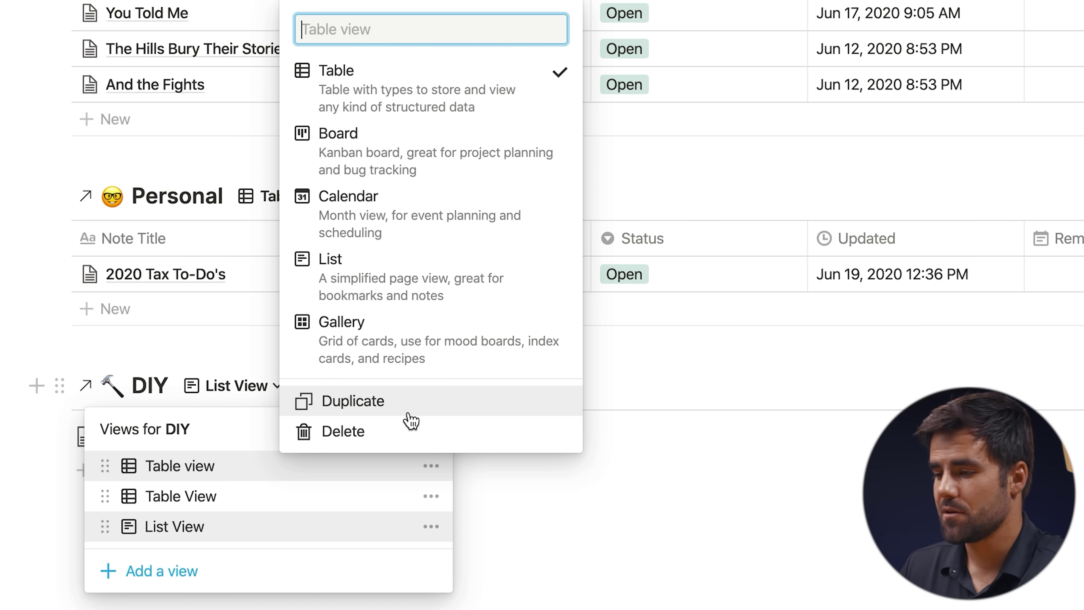
click(371, 432)
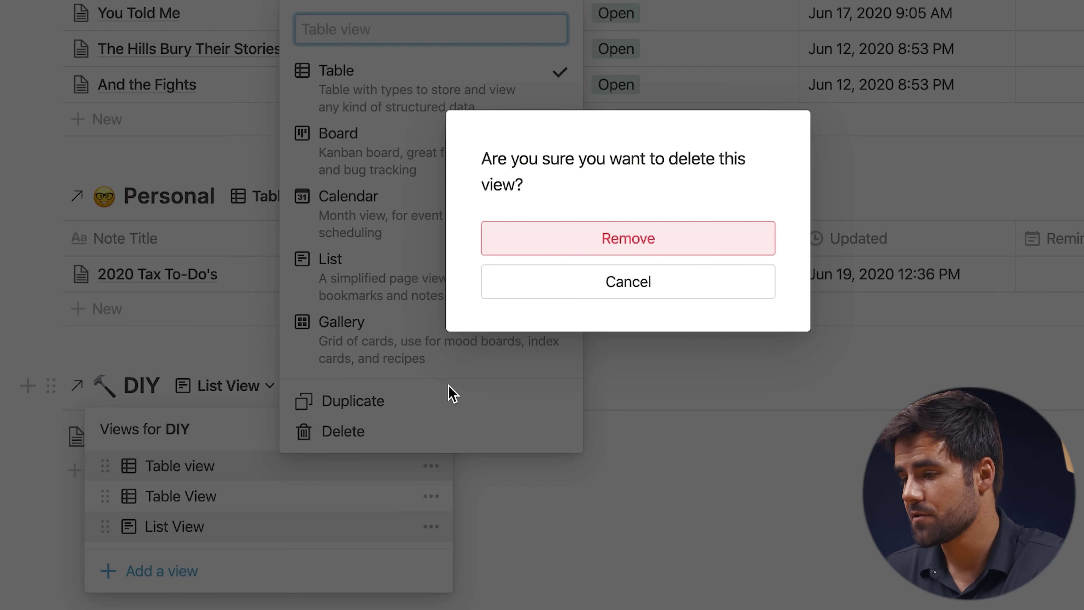
click(635, 243)
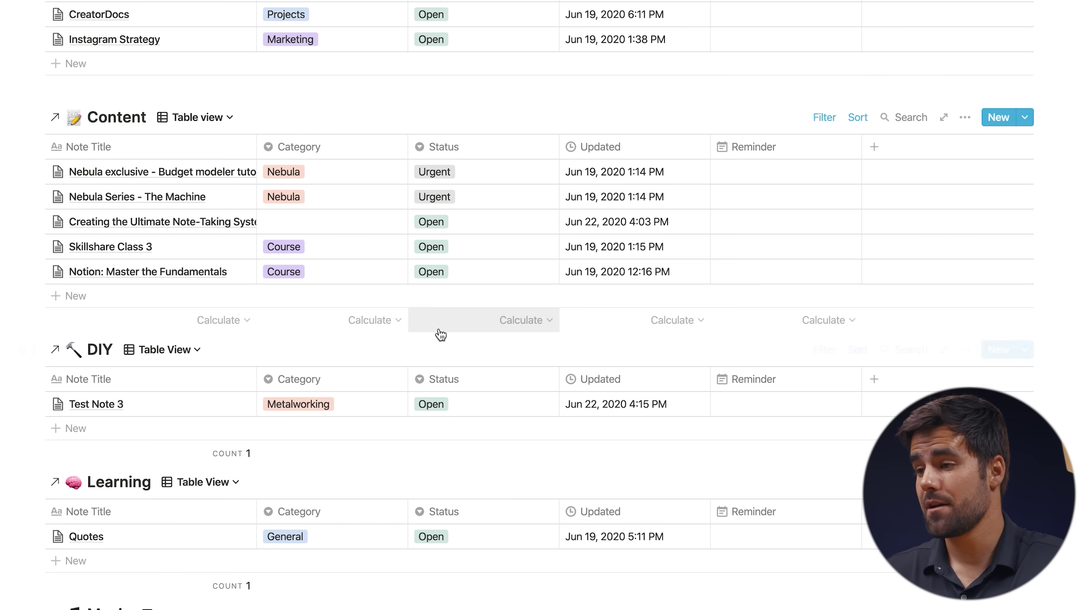
Step: Set the Category of the Content note 'Creating the Ultimate Note-Taking System' to YouTube
scroll(438, 334, up, 3)
scroll(438, 341, down, 1)
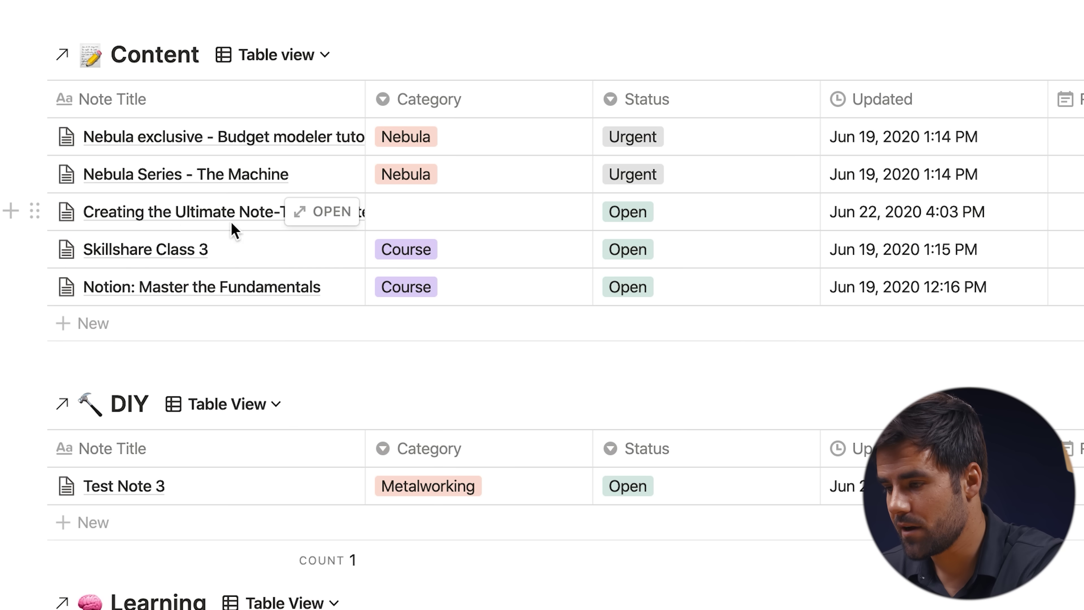
click(454, 211)
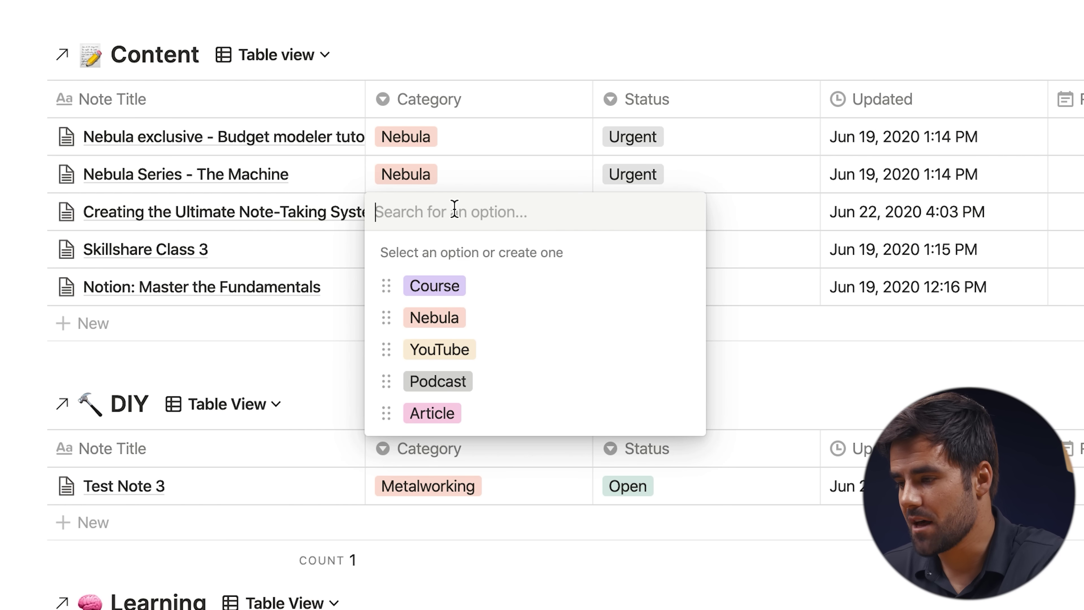
click(467, 353)
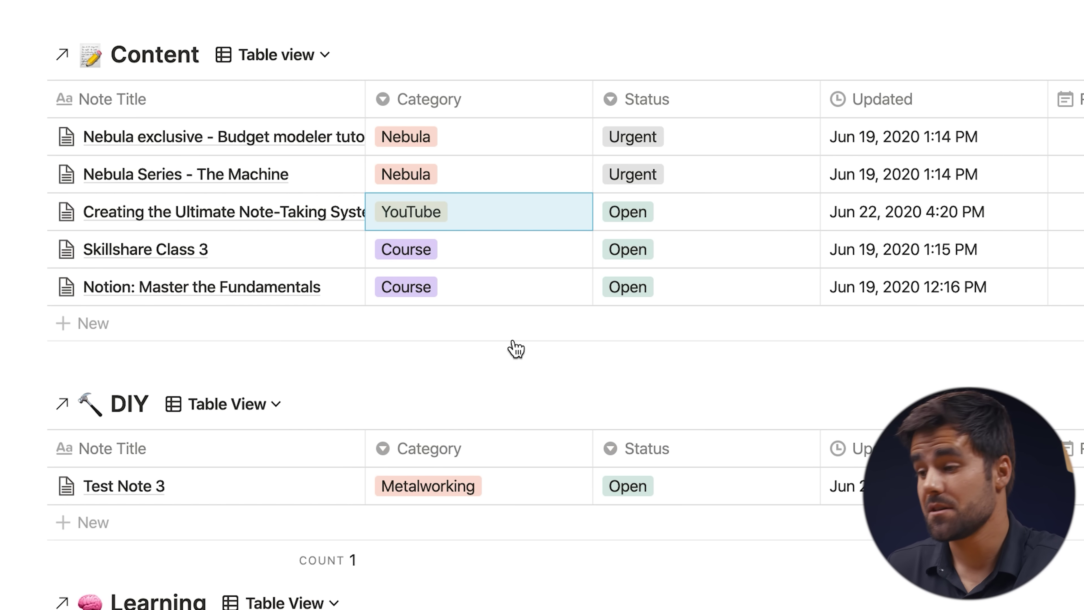
scroll(590, 344, up, 10)
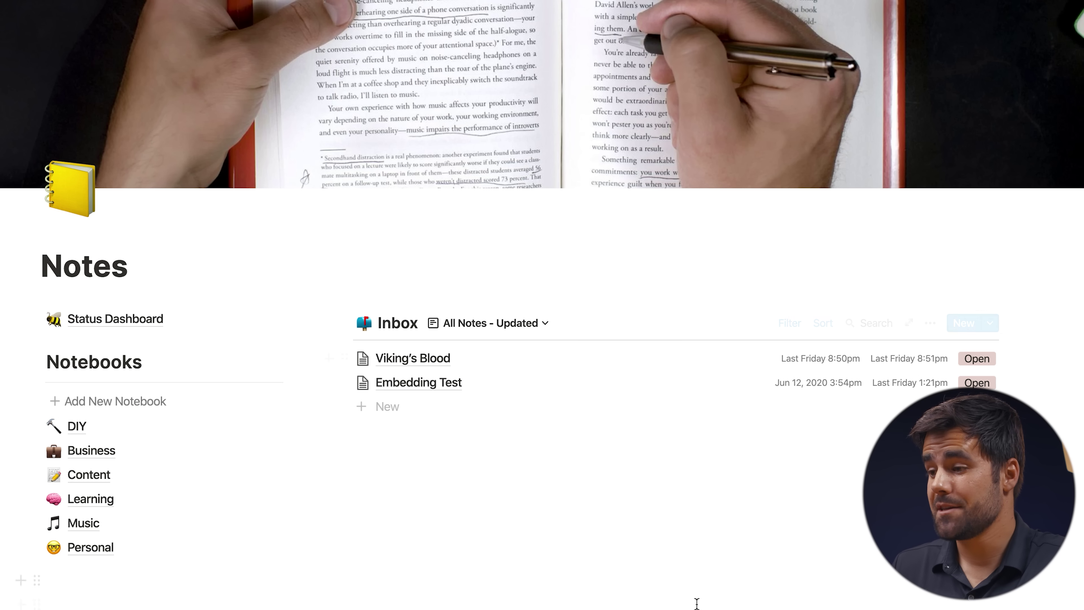
Step: Browse the Template Gallery and open the note-taking system template
scroll(696, 602, down, 1)
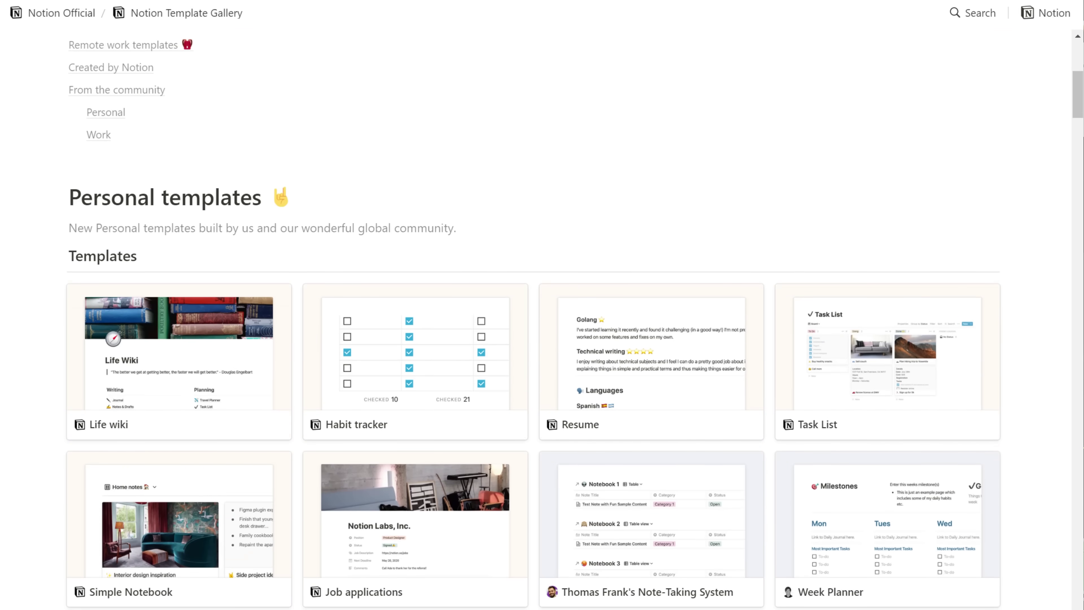
scroll(542, 305, down, 7)
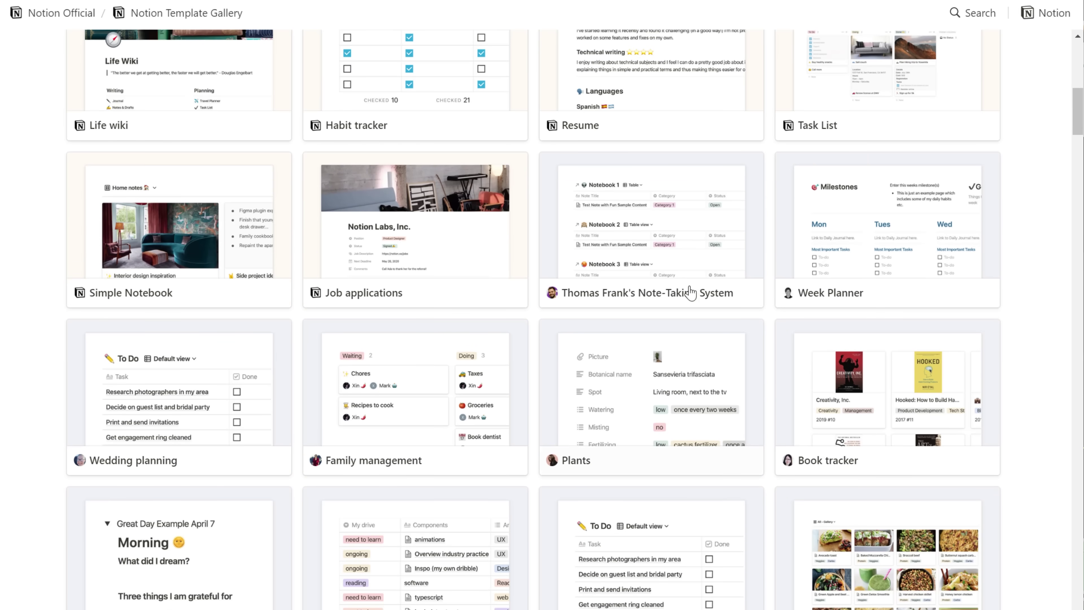
click(674, 252)
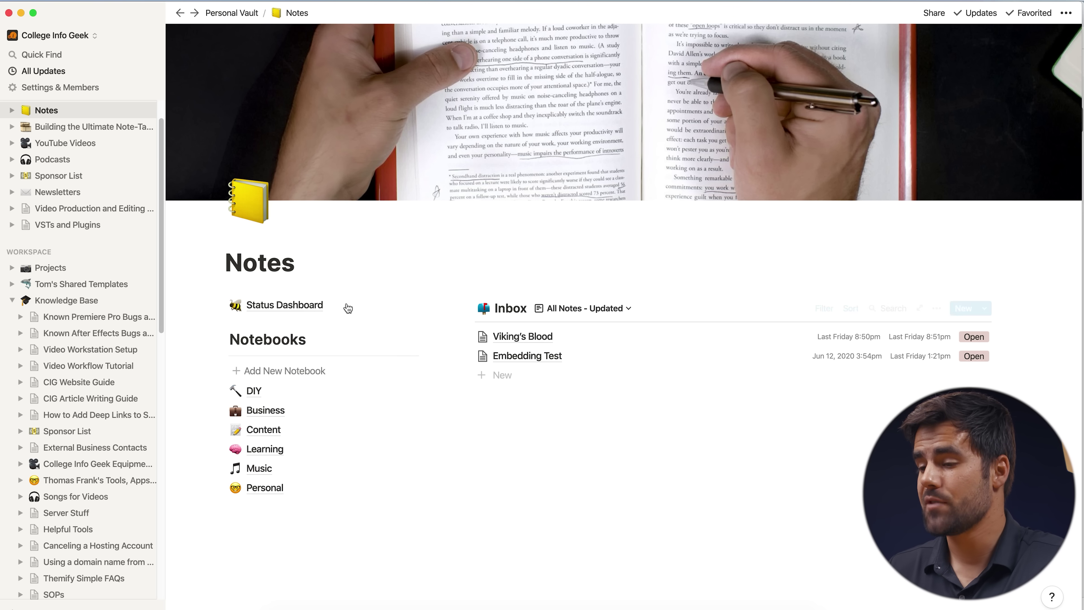
Step: Expand the Business notebook under Notes, then open the Inbox favorite showing Viking's Blood and Embedding Test
scroll(104, 236, up, 2)
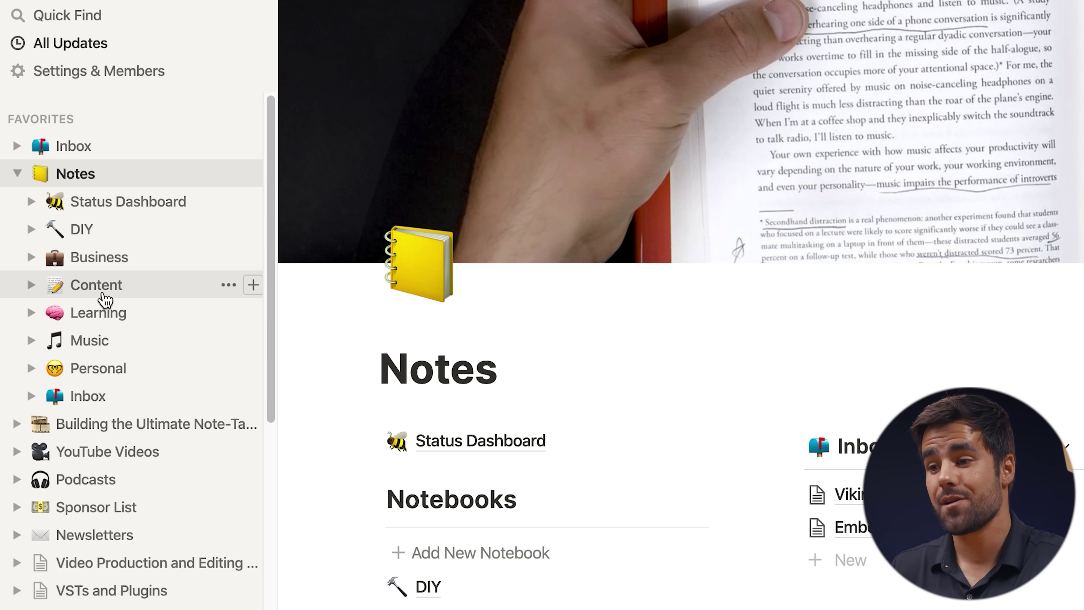
click(31, 258)
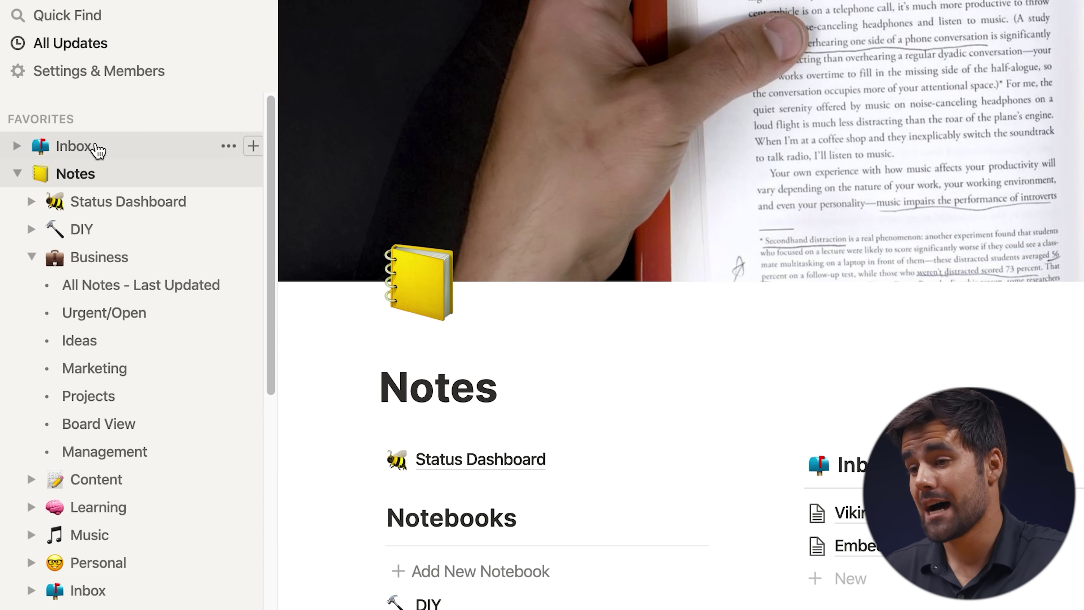
click(97, 146)
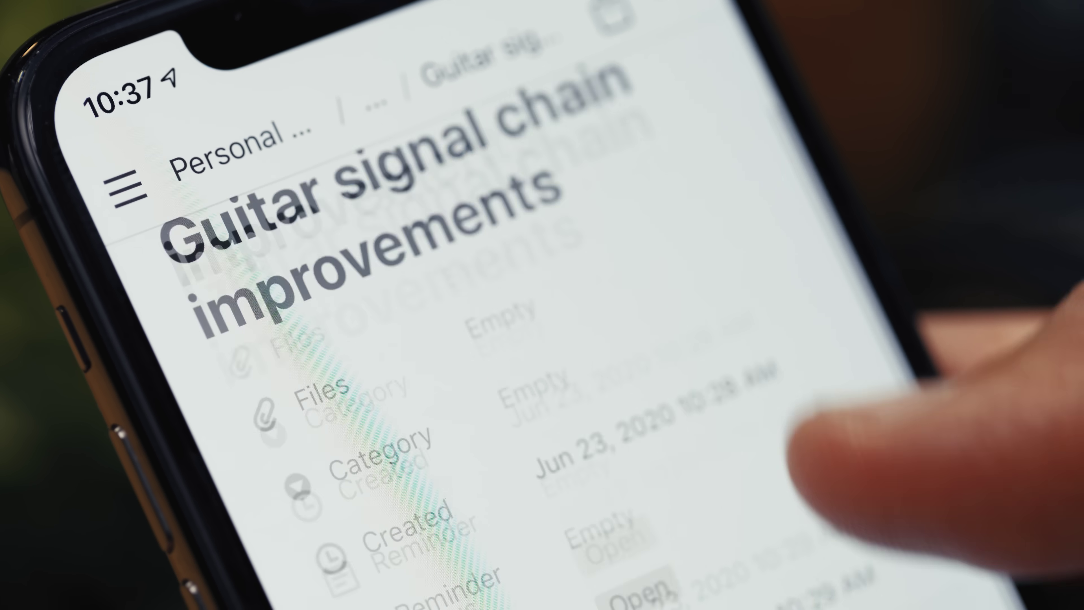
scroll(554, 384, down, 10)
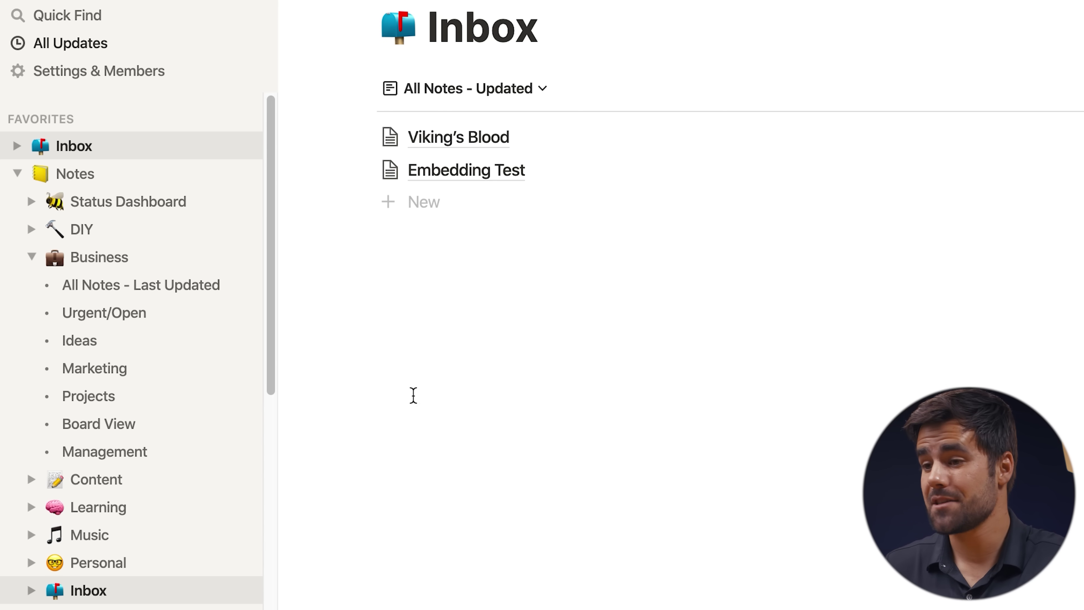
Step: Open the YouTube Videos page from the sidebar to view its Projects table of videos
scroll(135, 175, down, 2)
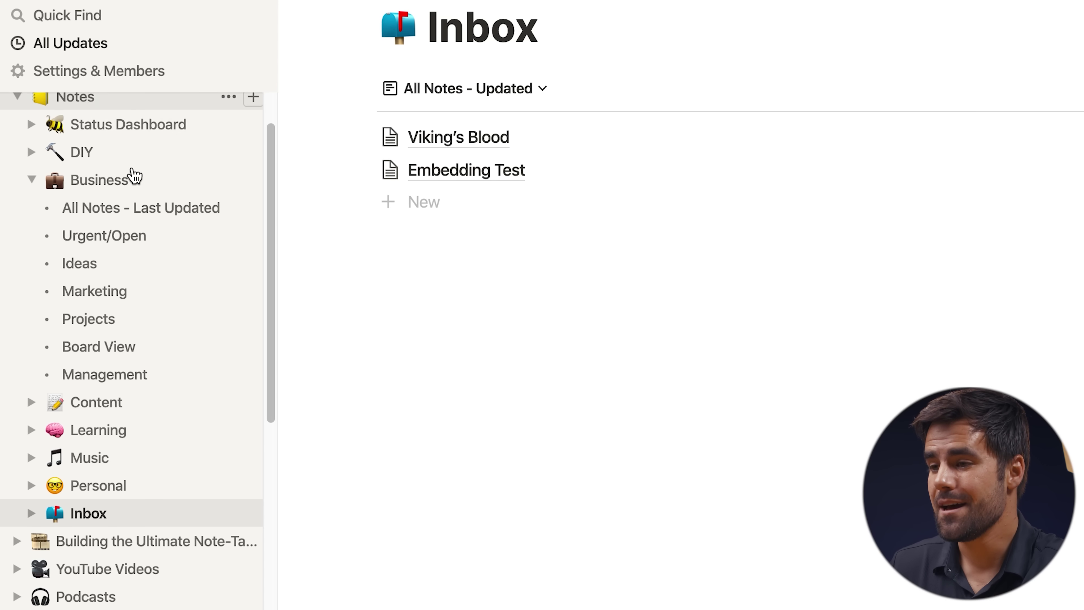
scroll(148, 365, down, 1)
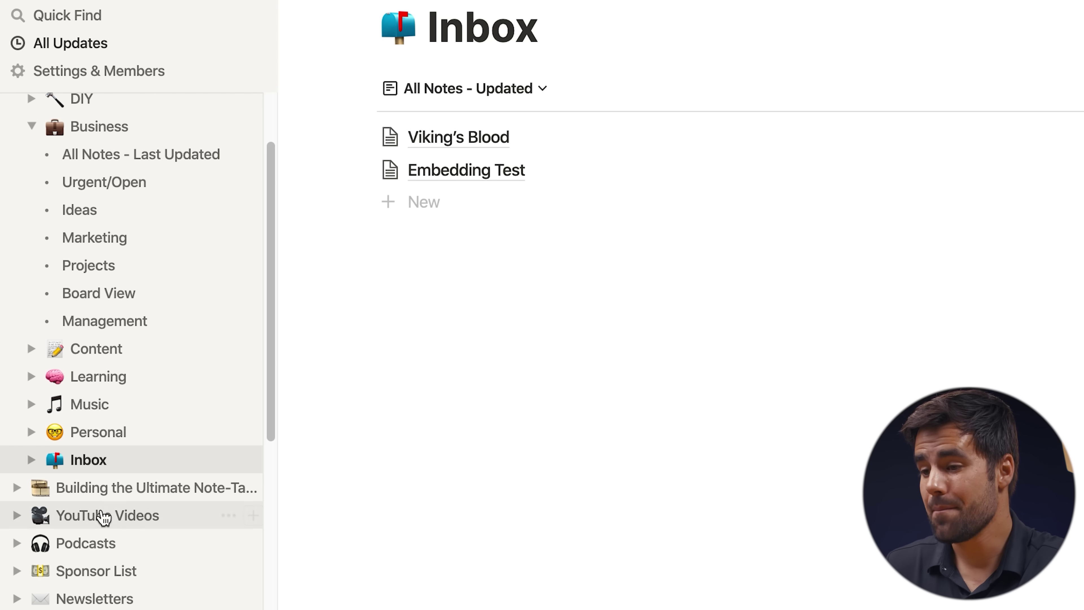
click(137, 514)
scroll(107, 520, down, 4)
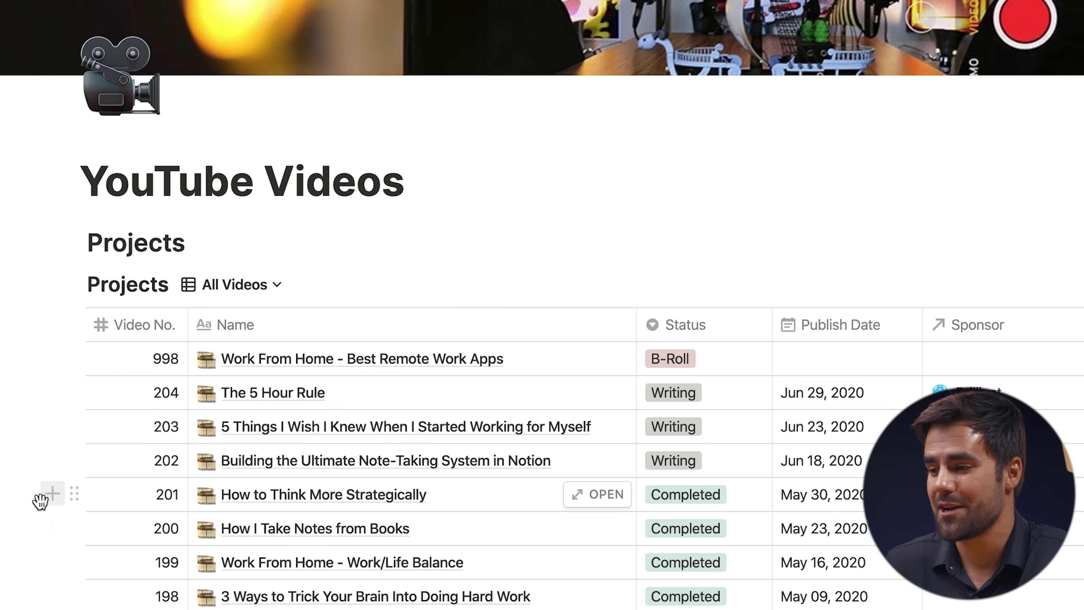